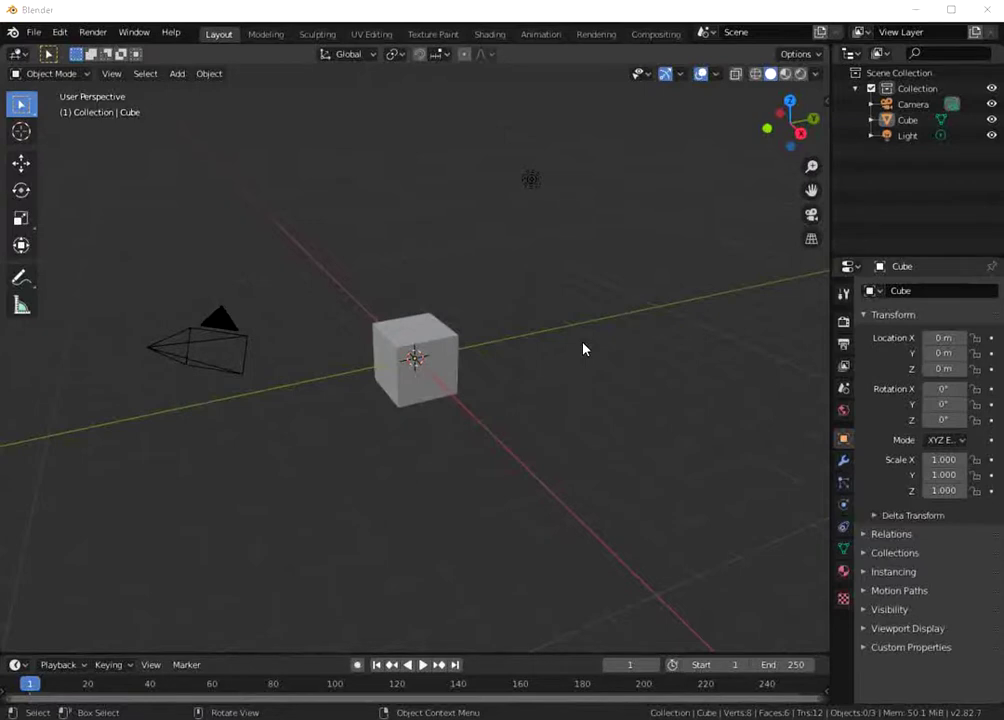
Step: Delete the default cube and add a Plane mesh at the world origin
click(414, 390)
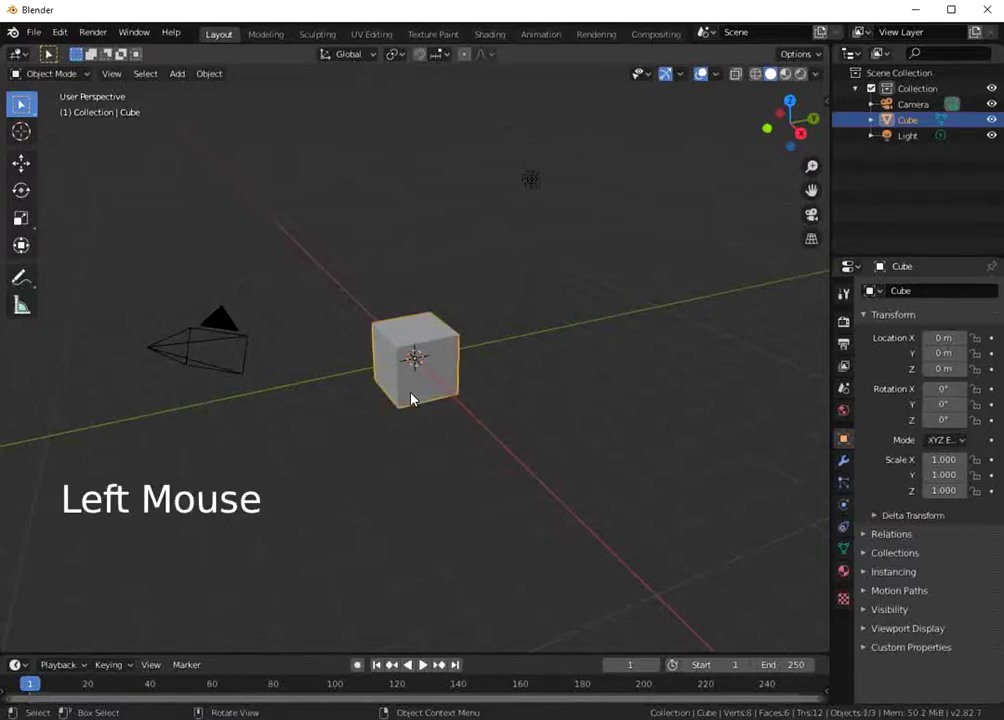
key(x)
click(622, 309)
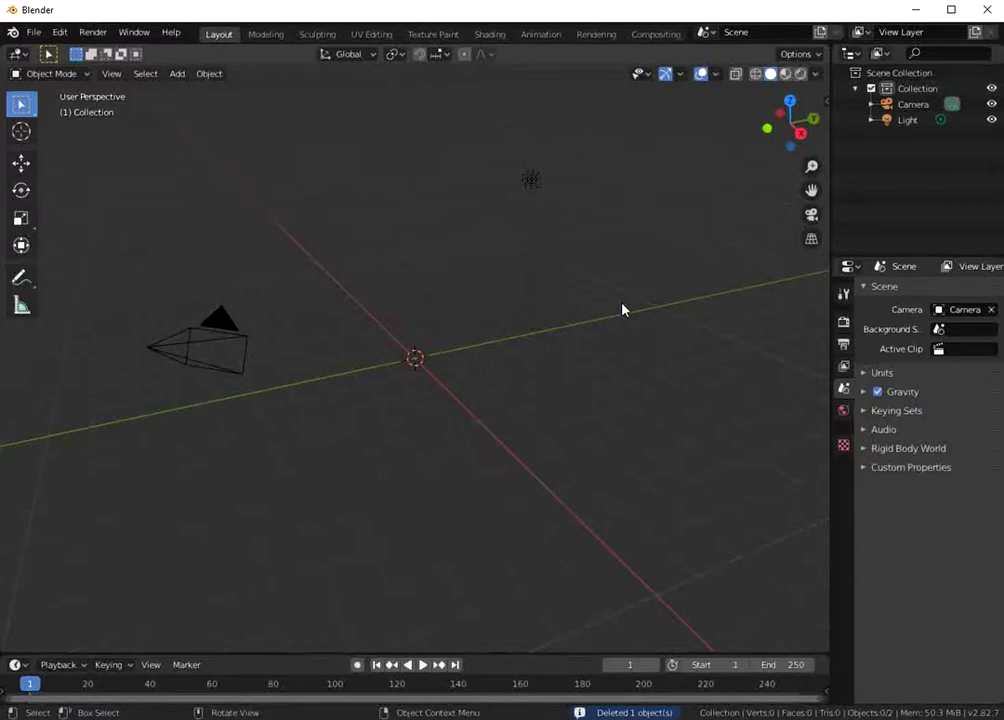
key(shift+a)
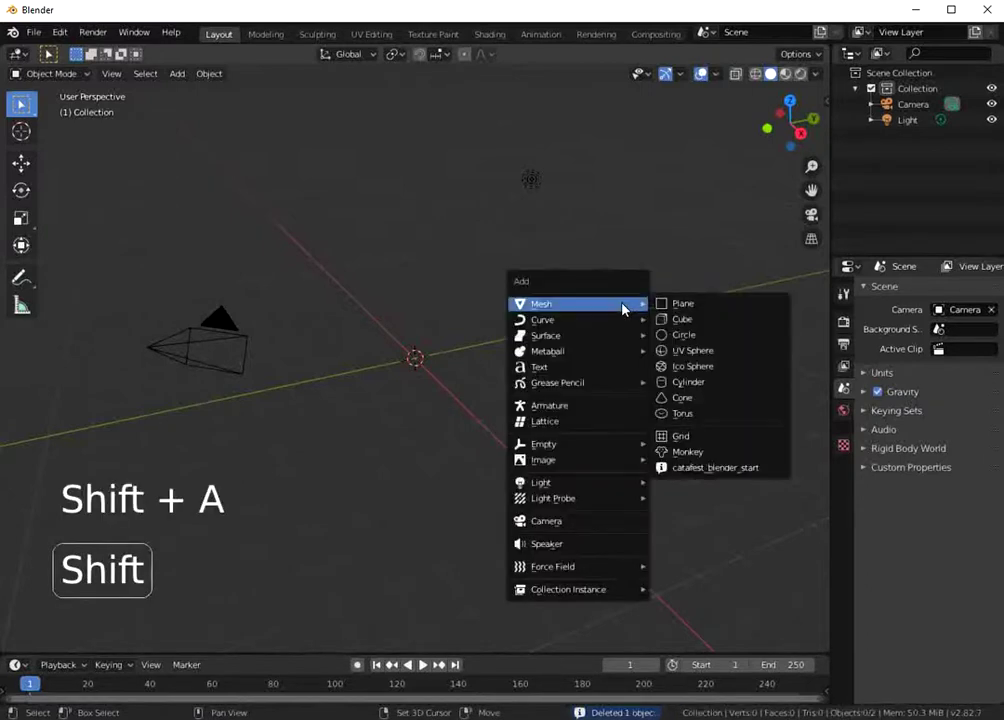
click(687, 305)
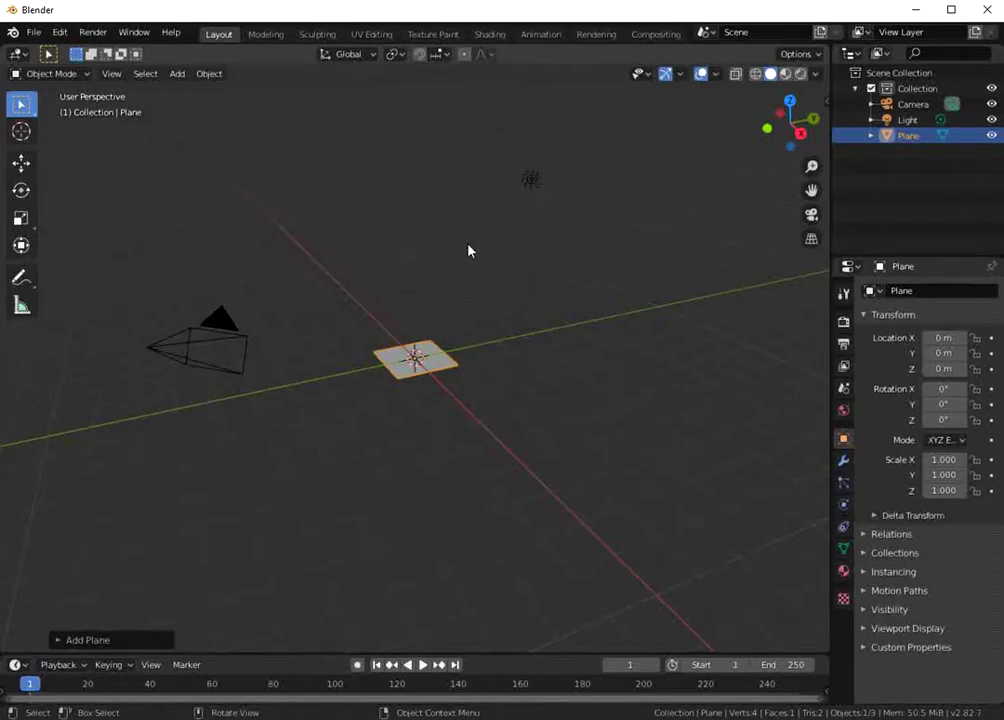
Step: Create a new material, Material.001, for the plane in the Shading workspace and enlarge the node editor
click(491, 35)
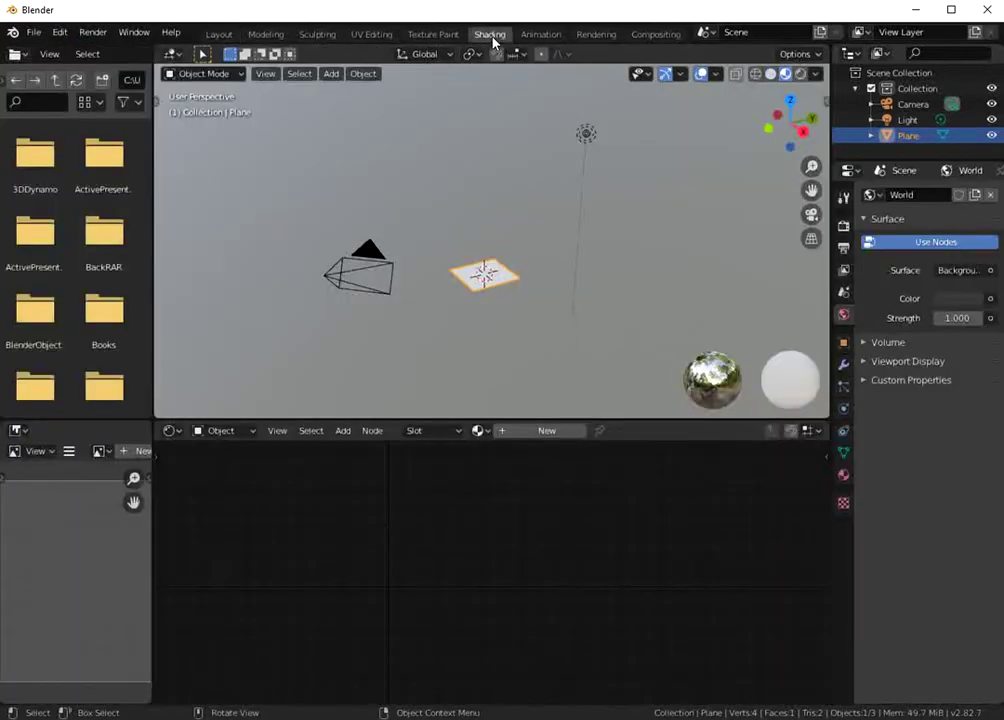
click(528, 434)
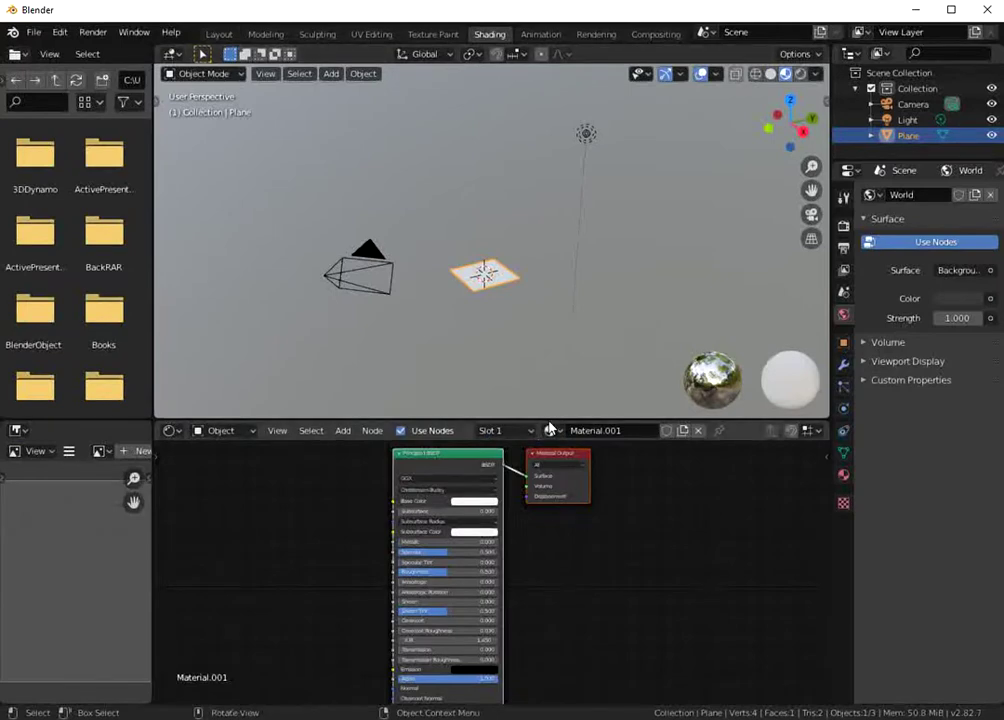
drag(549, 421, 567, 207)
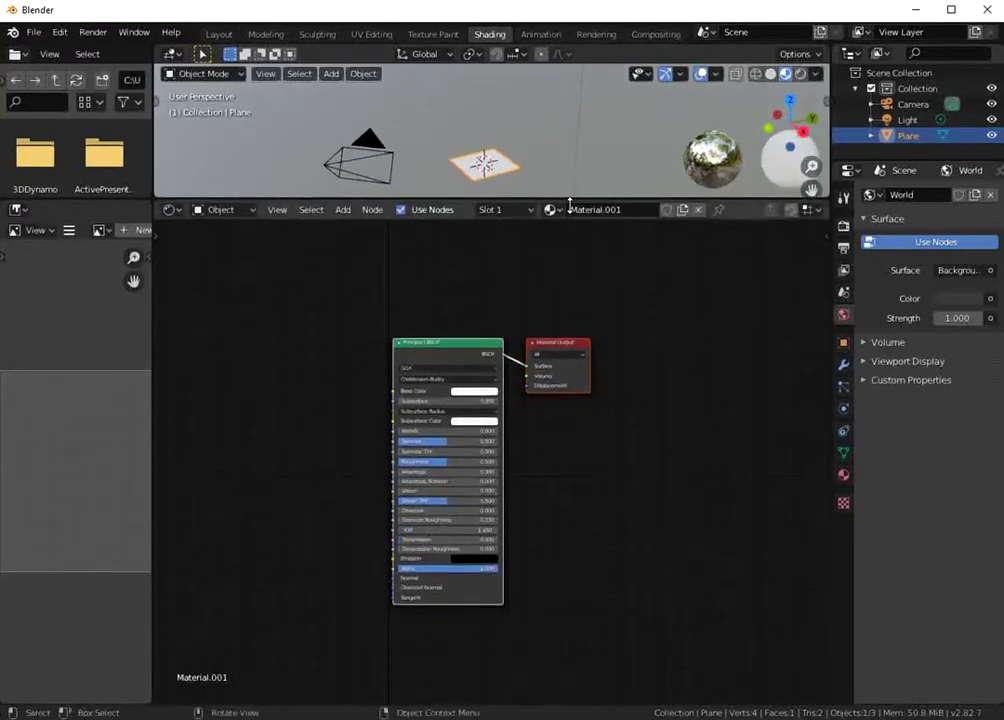
drag(482, 341, 668, 305)
Step: Delete the Principled BSDF node, leaving only Material Output
click(471, 294)
scroll(655, 268, up, 1)
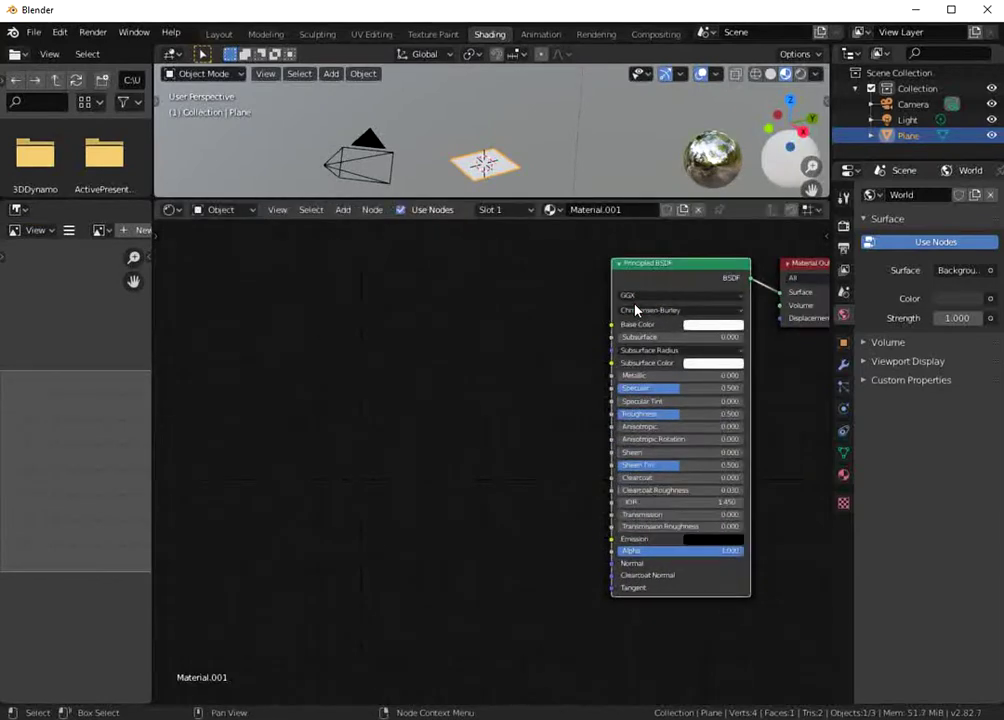
drag(655, 268, 649, 278)
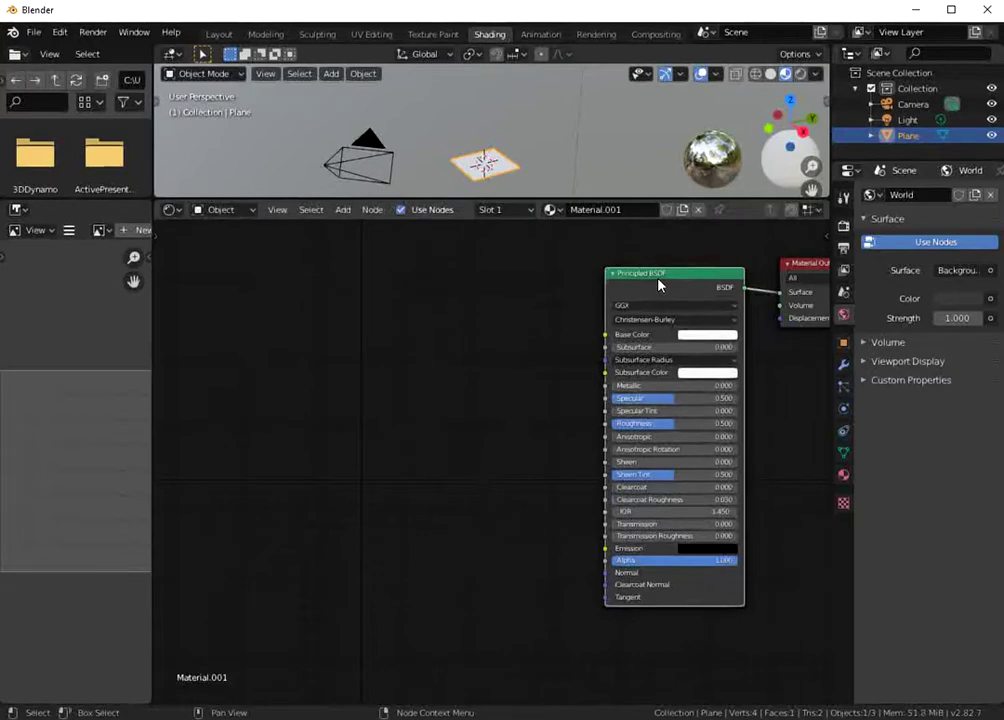
key(Delete)
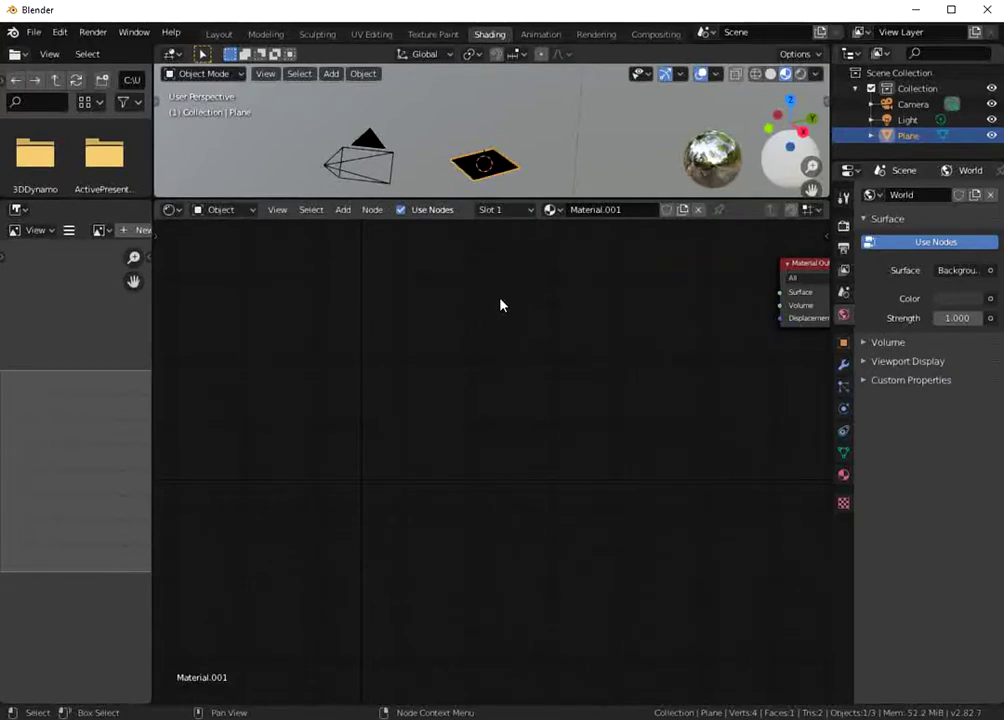
Step: Add a ColorRamp node near the top and pull its black and white stops toward the middle
key(shift+a)
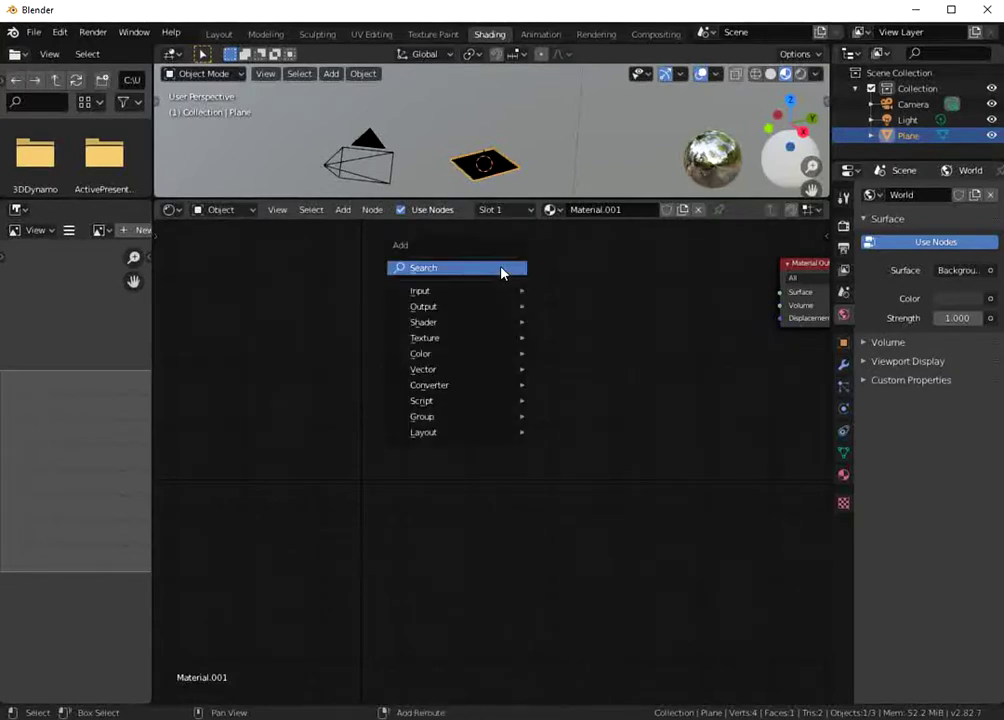
click(502, 271)
text(colo)
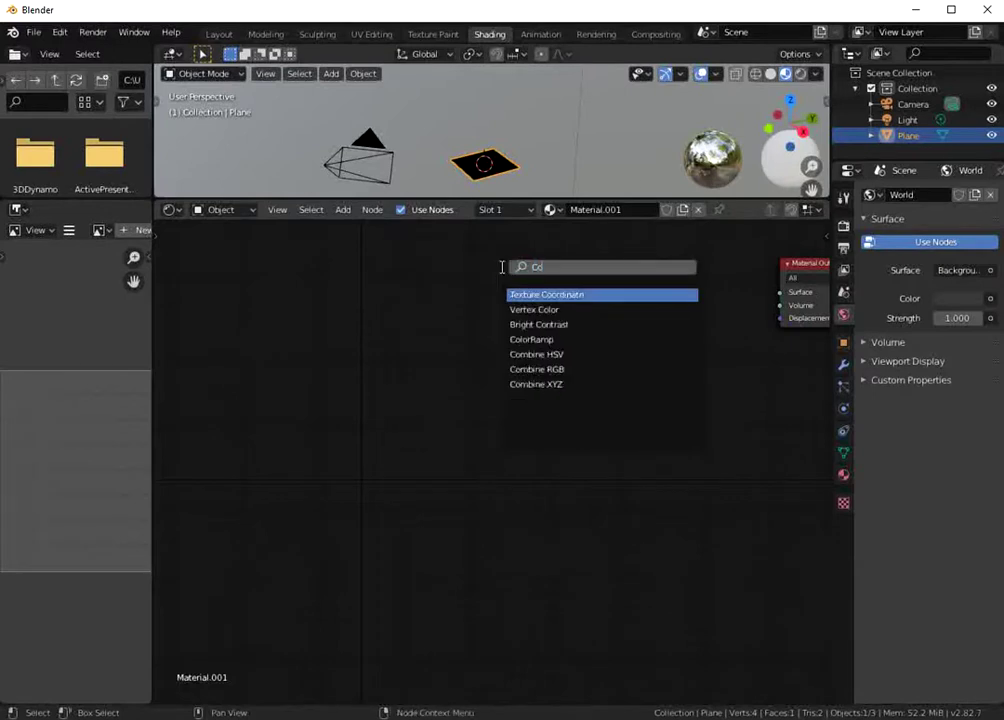
click(533, 309)
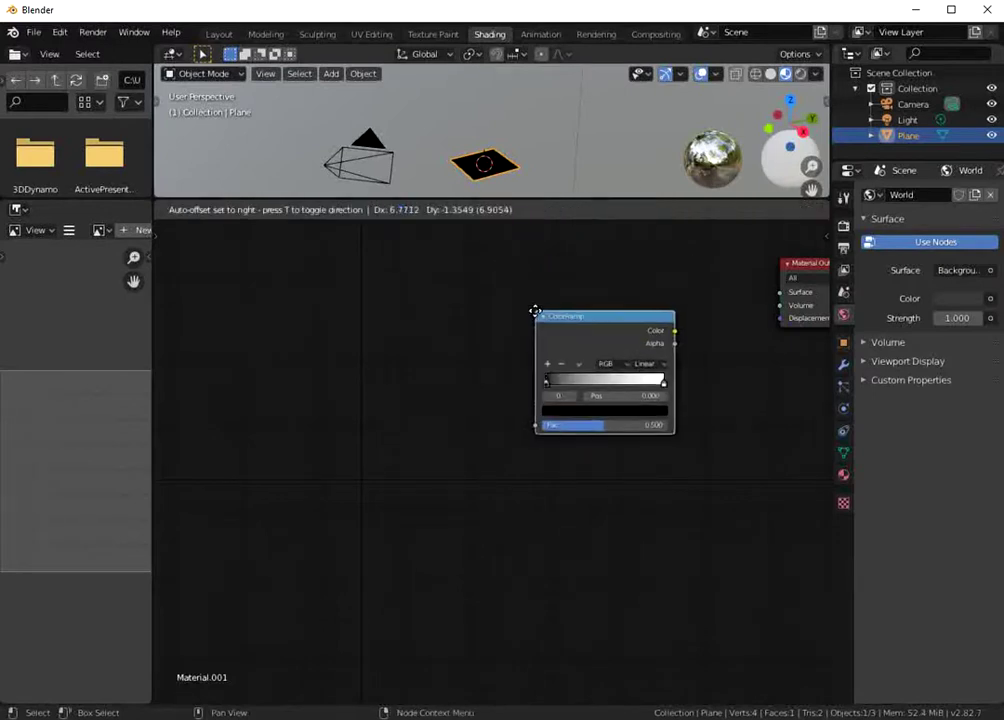
click(467, 252)
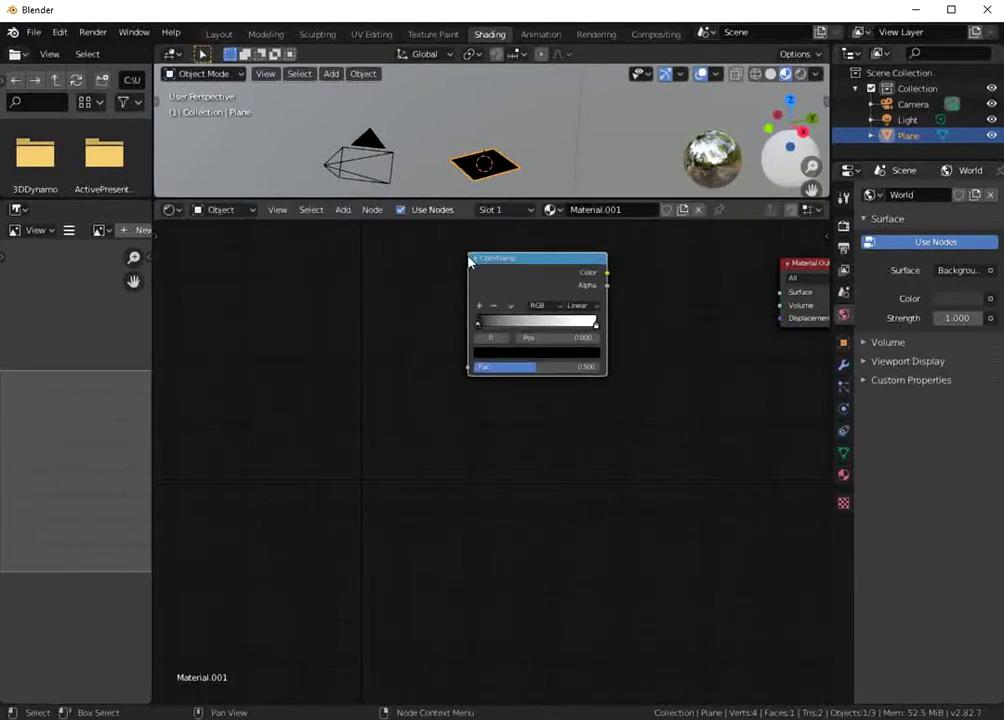
key(g)
click(485, 330)
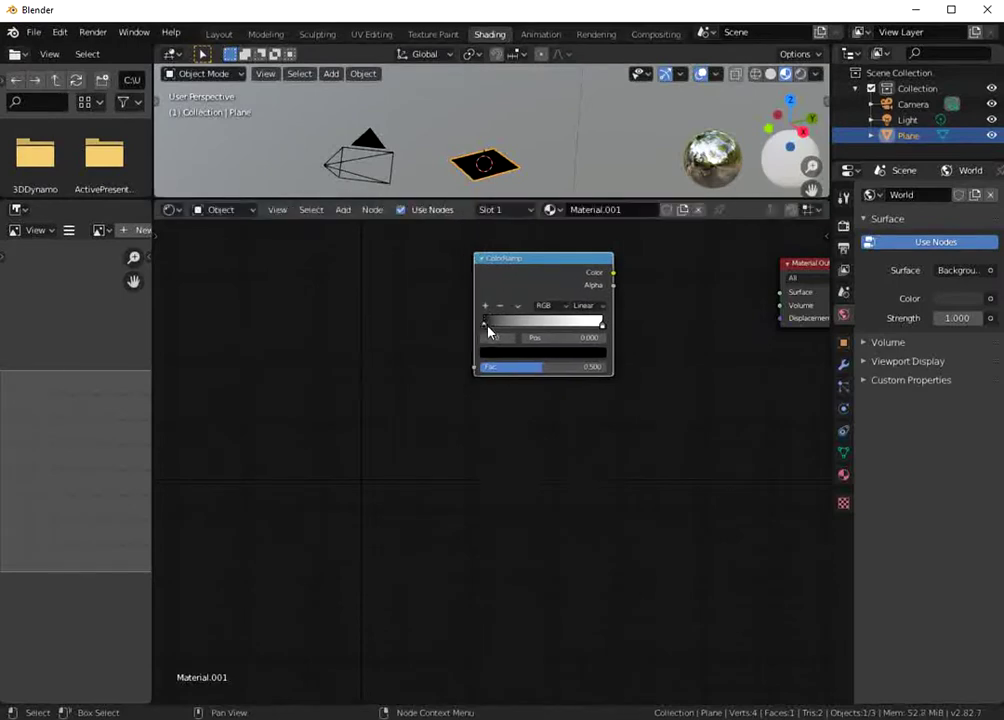
drag(484, 328, 538, 336)
drag(601, 325, 539, 333)
click(538, 328)
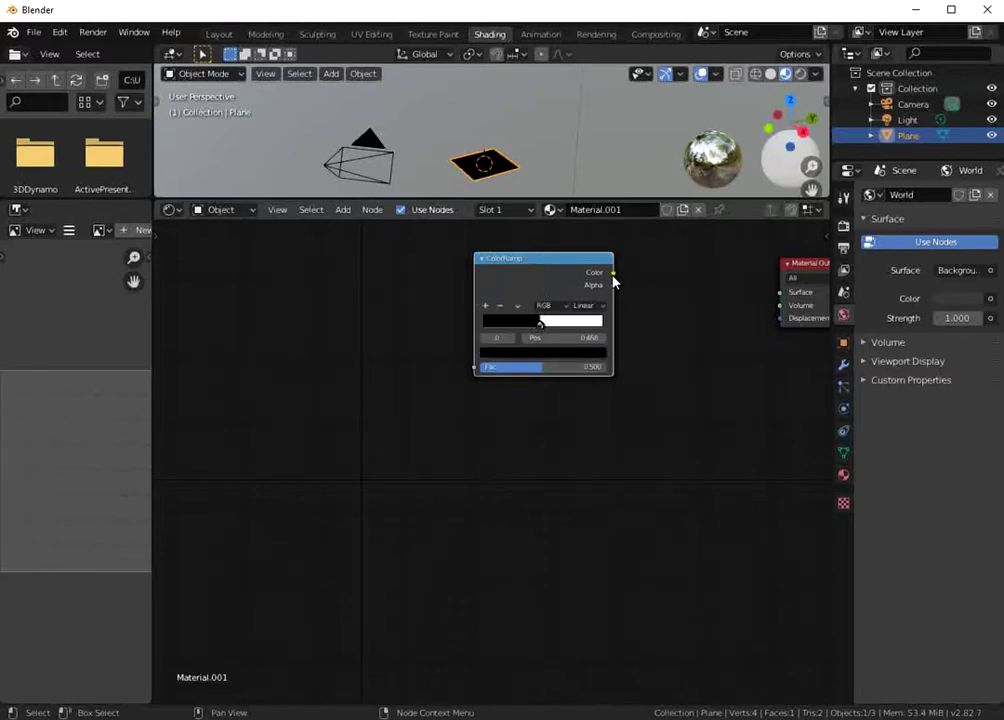
Step: Stack two duplicate ColorRamps below the first and move Material Output beside them
key(shift+d)
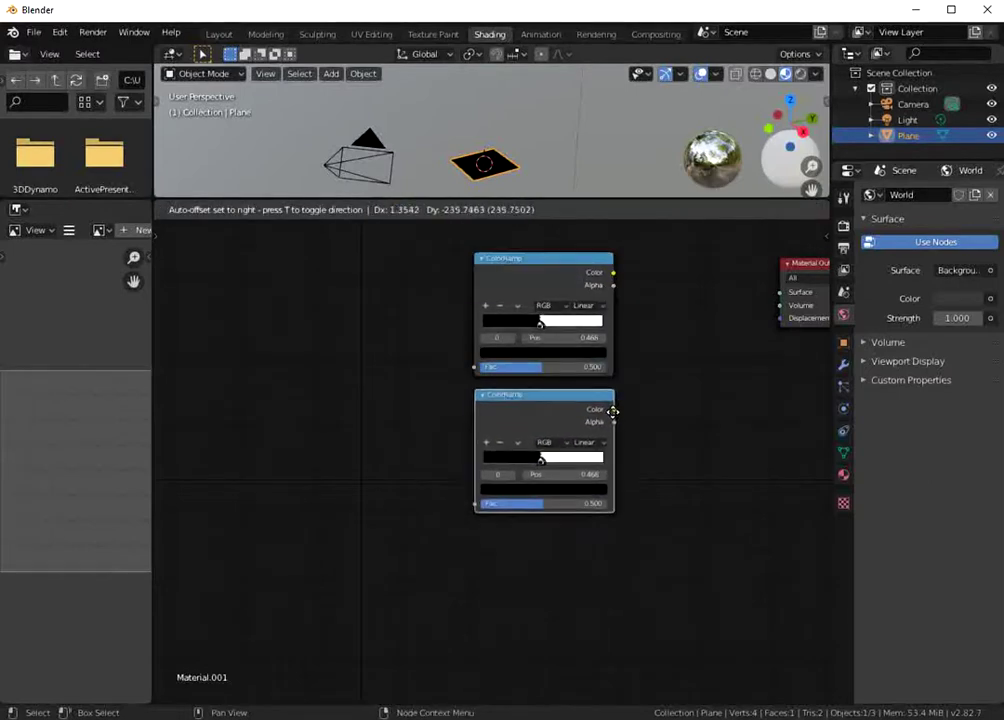
click(614, 413)
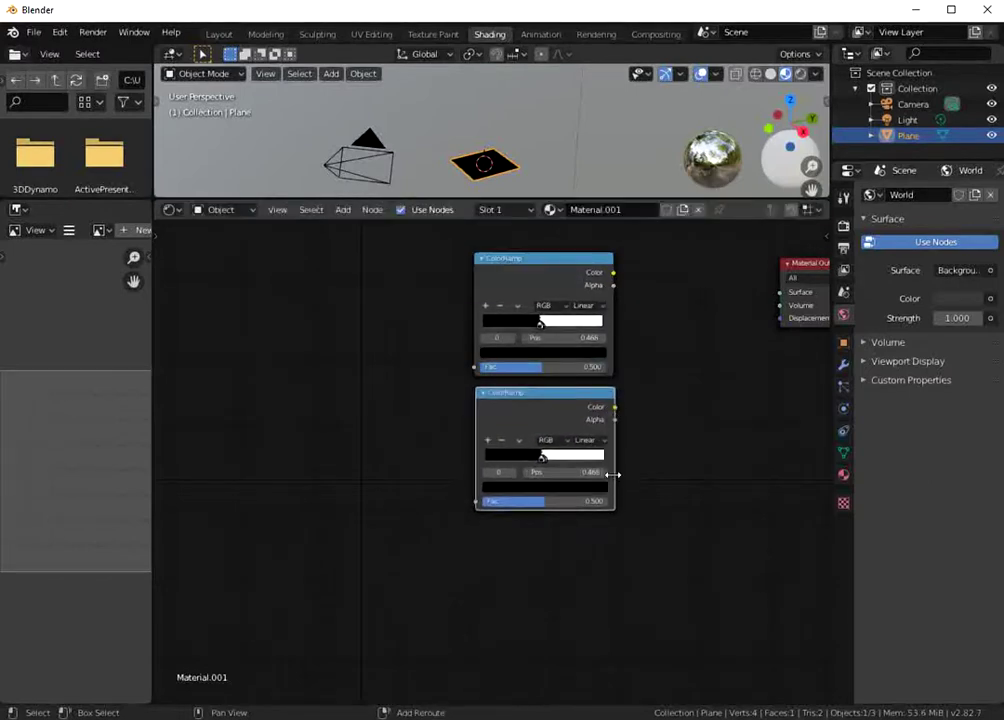
key(shift+d)
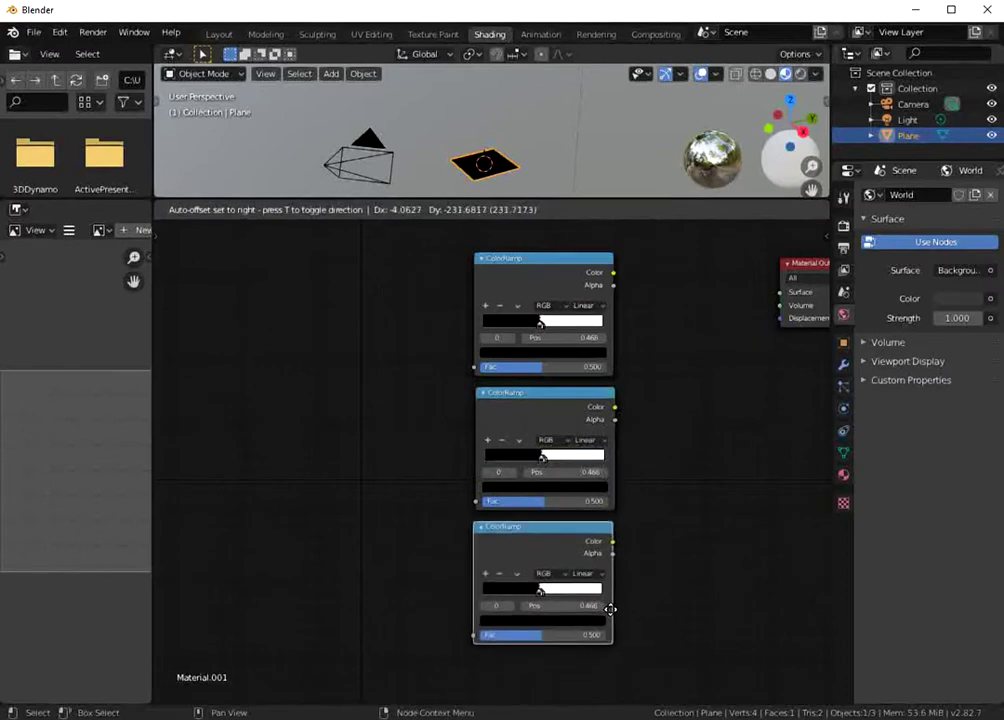
click(610, 608)
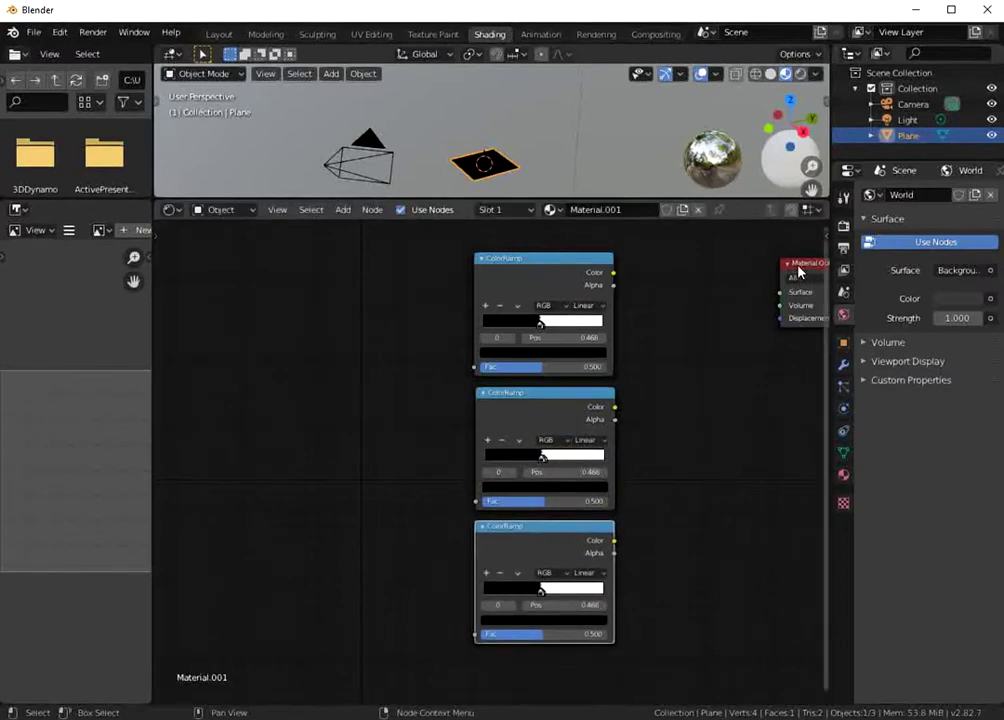
drag(798, 270, 750, 370)
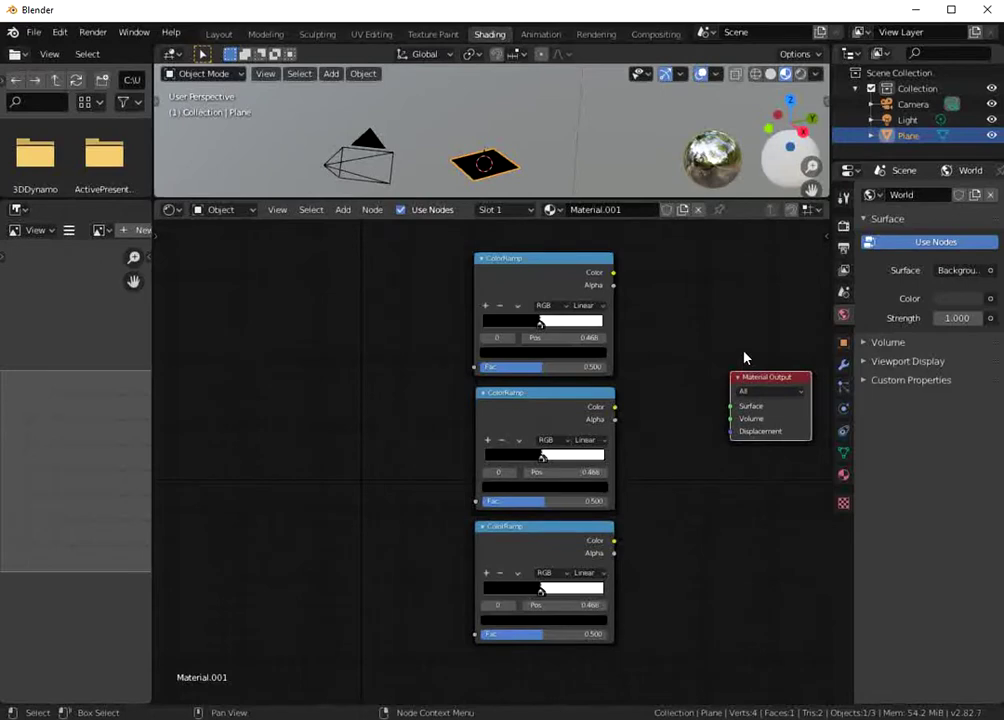
Step: Add a Mix Shader node beside Material Output, shifting the output node further right
key(shift+a)
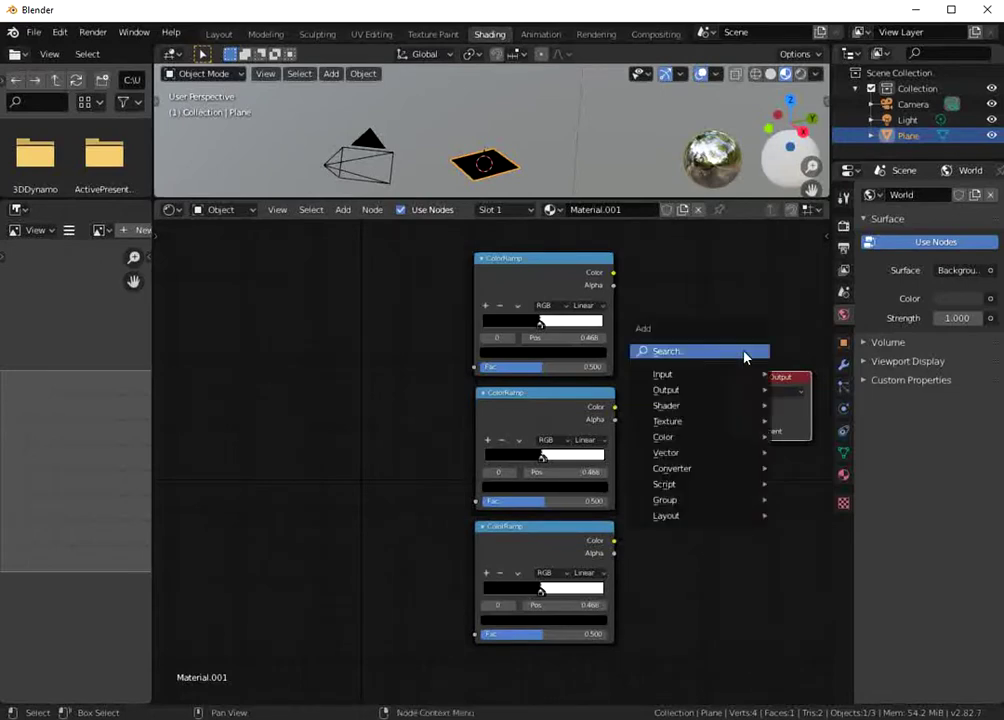
click(744, 355)
text(mix)
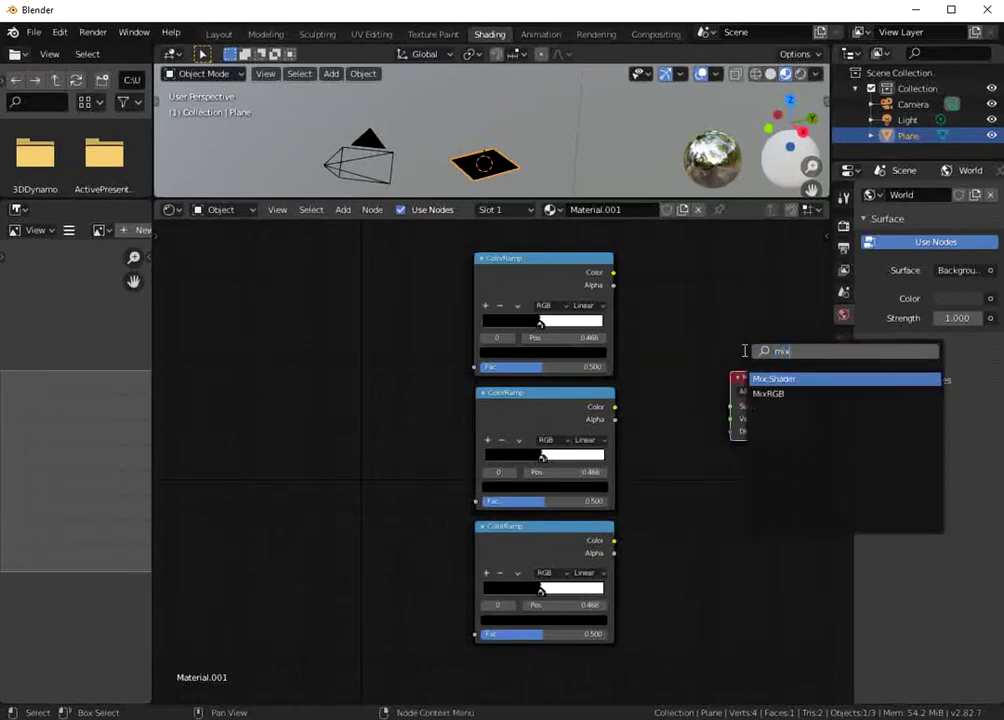
key(Return)
click(648, 383)
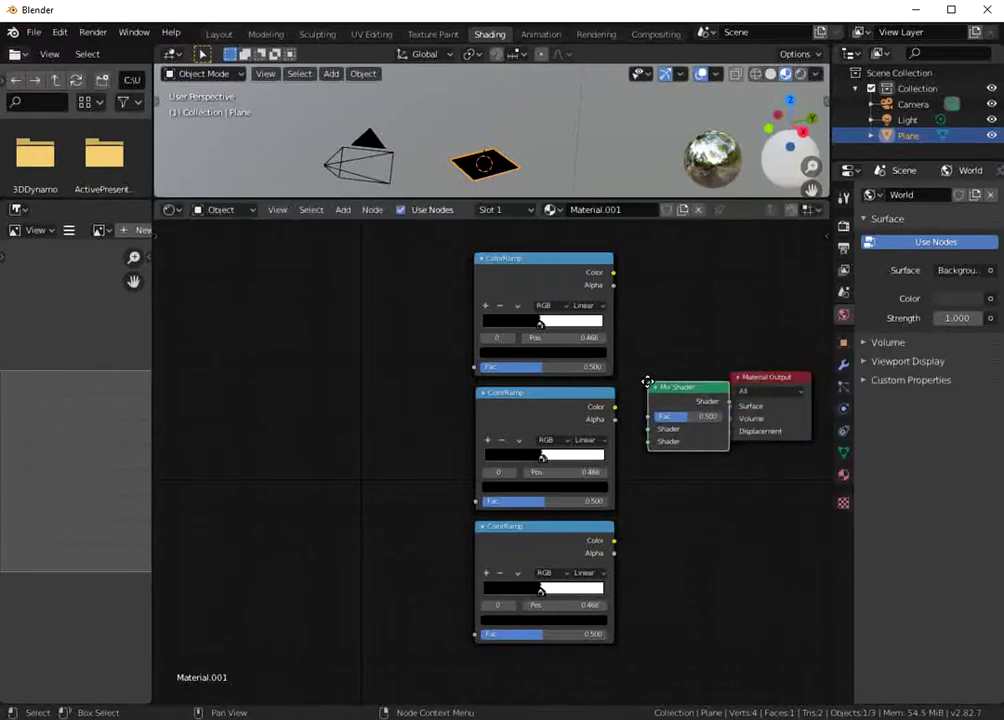
drag(762, 375, 778, 377)
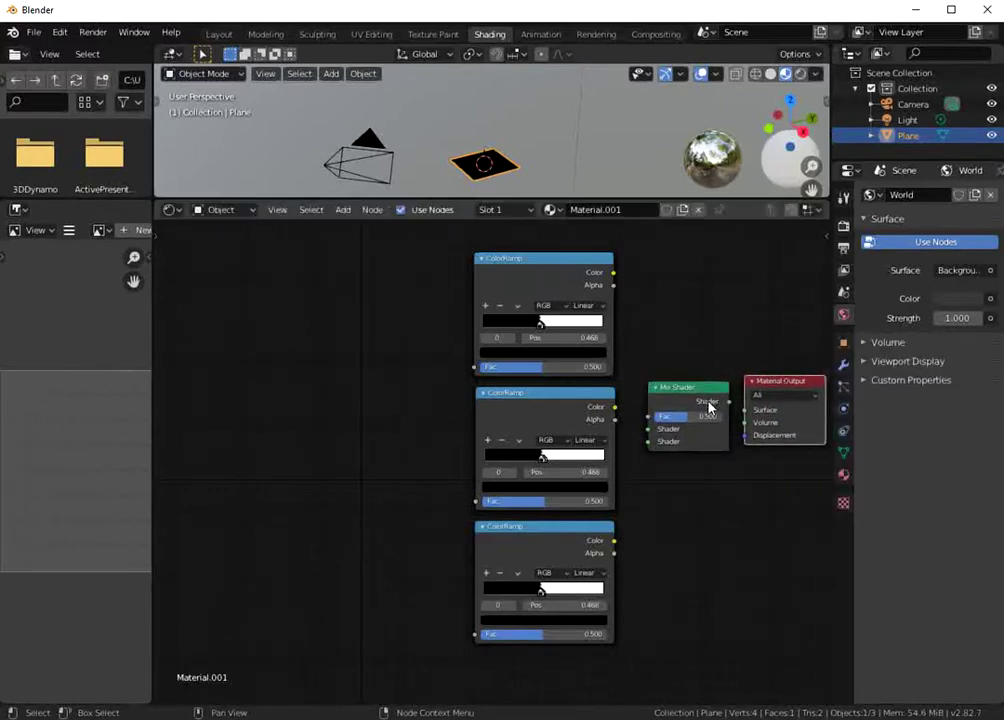
Step: Wire the Mix Shader to Surface, the top ramp into Fac, the bottom ramp into Shader
drag(729, 401, 747, 411)
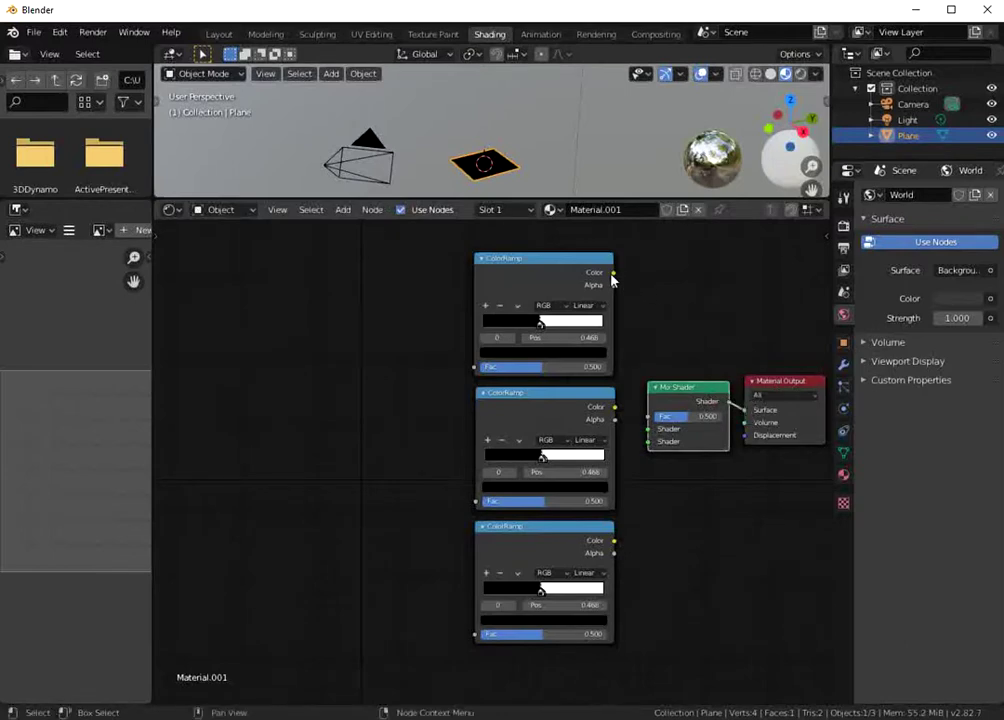
drag(613, 273, 643, 433)
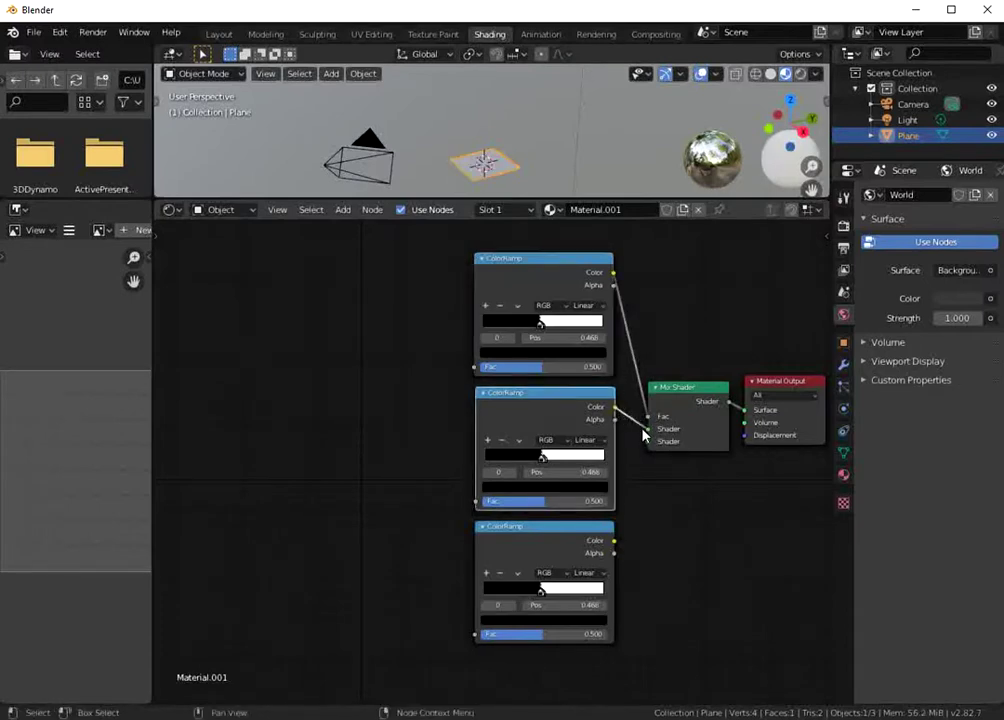
drag(613, 541, 646, 447)
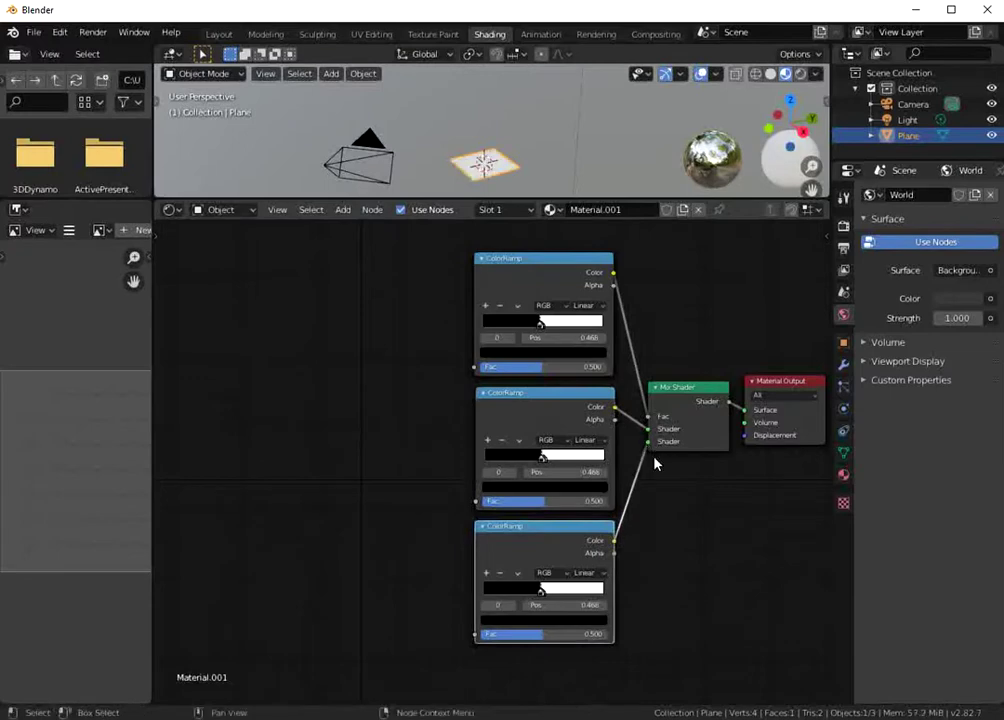
Step: Set the middle ColorRamp's white stop to a pale tan
click(566, 460)
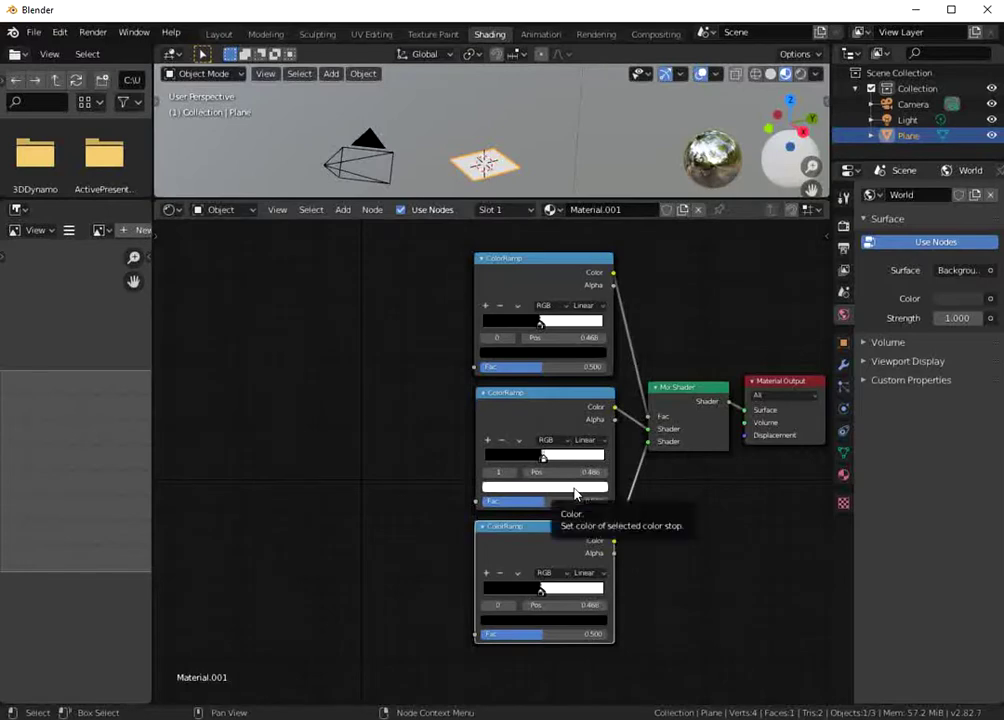
click(575, 490)
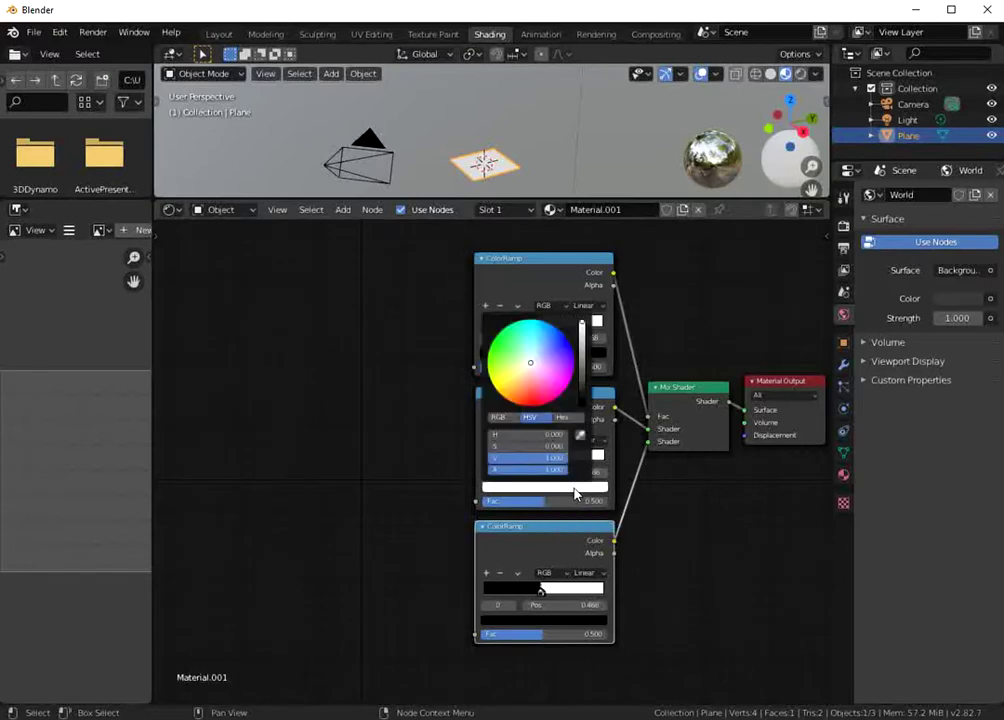
click(495, 381)
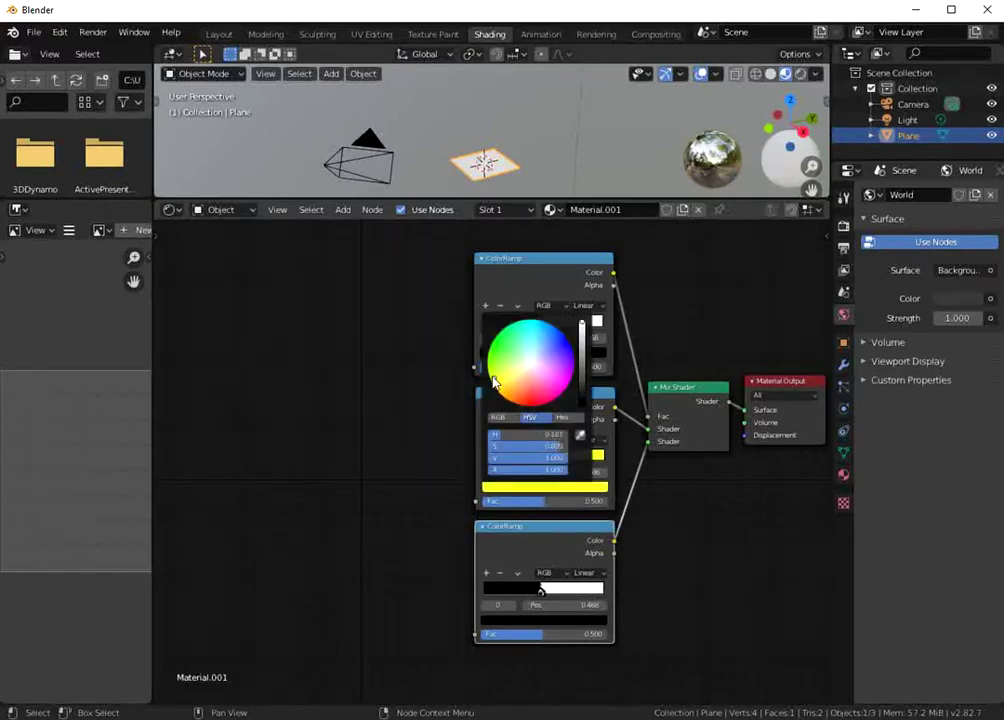
drag(495, 381, 520, 376)
click(582, 363)
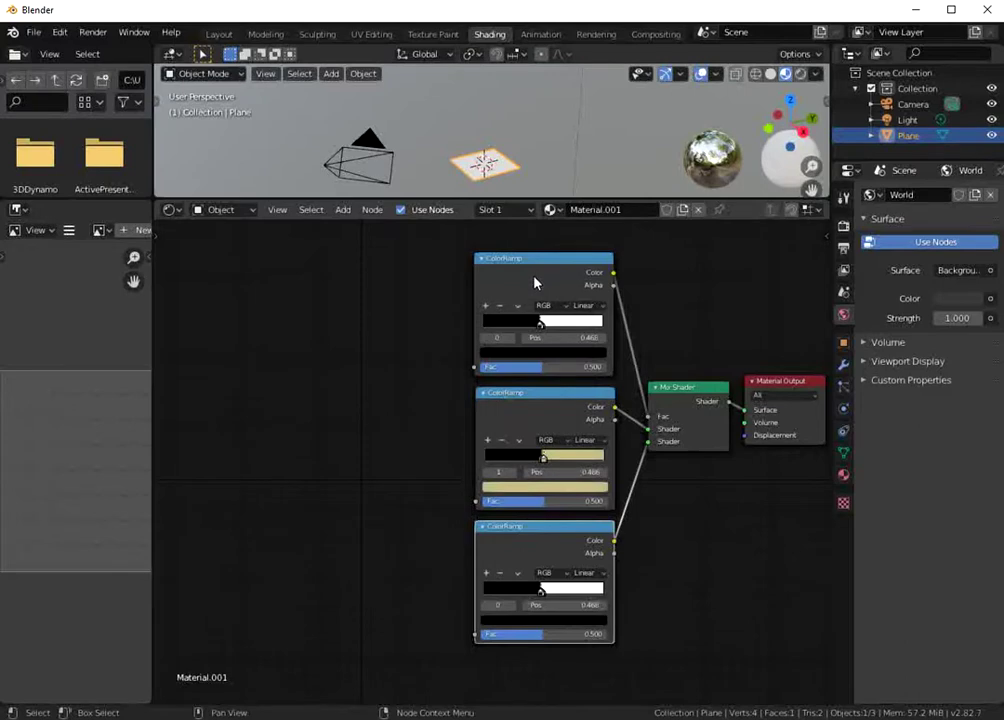
Step: Set the middle ColorRamp's black stop to a dark green
click(519, 455)
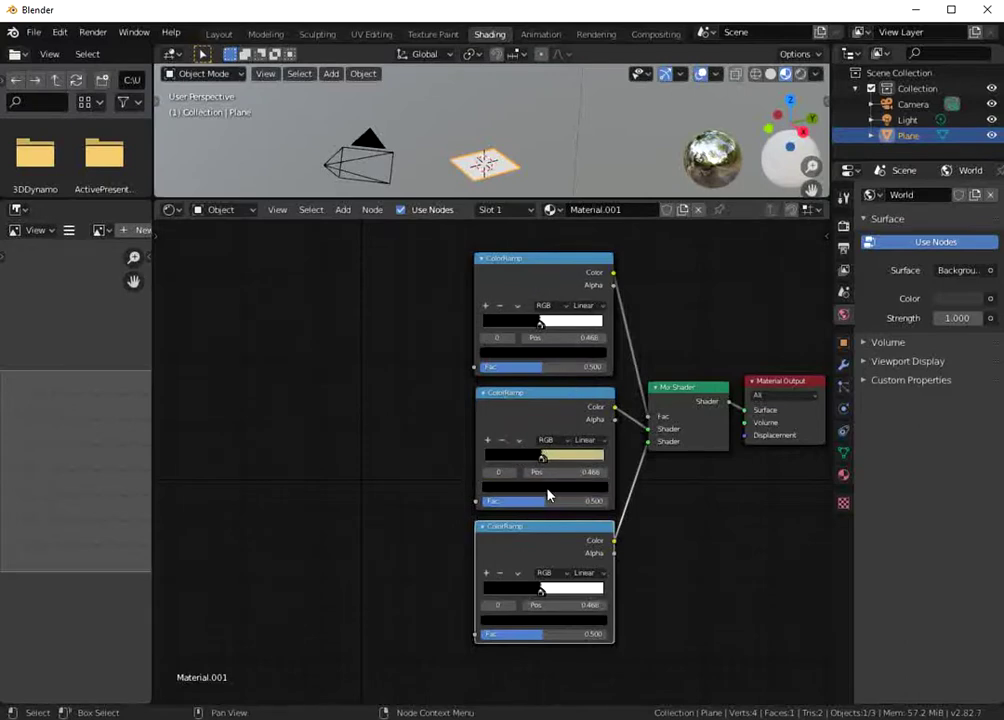
click(549, 489)
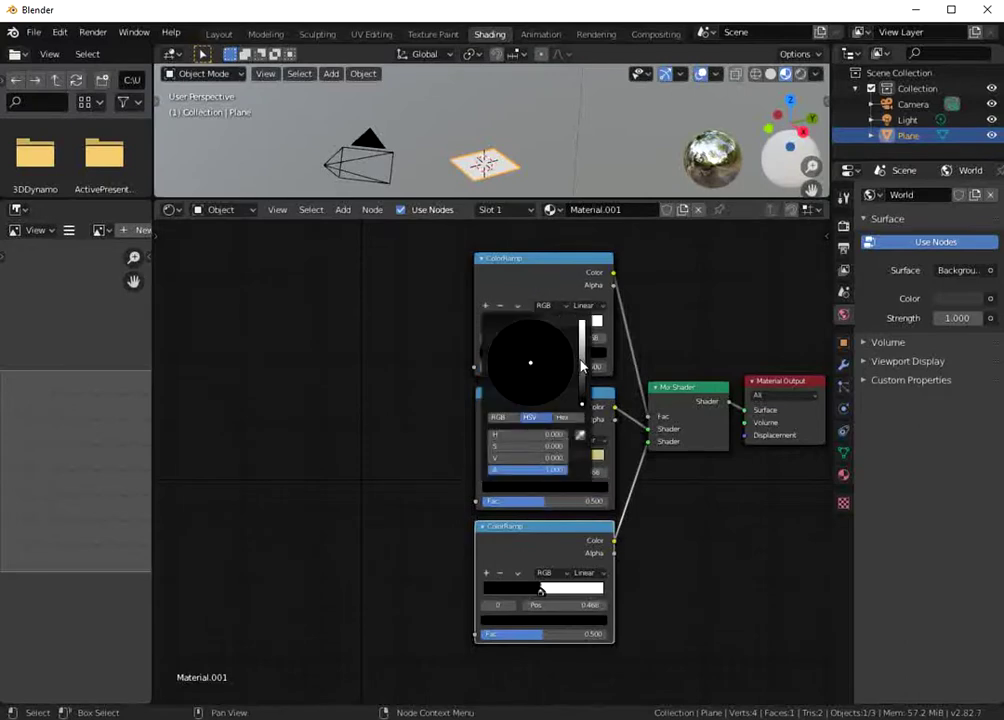
drag(581, 365, 583, 371)
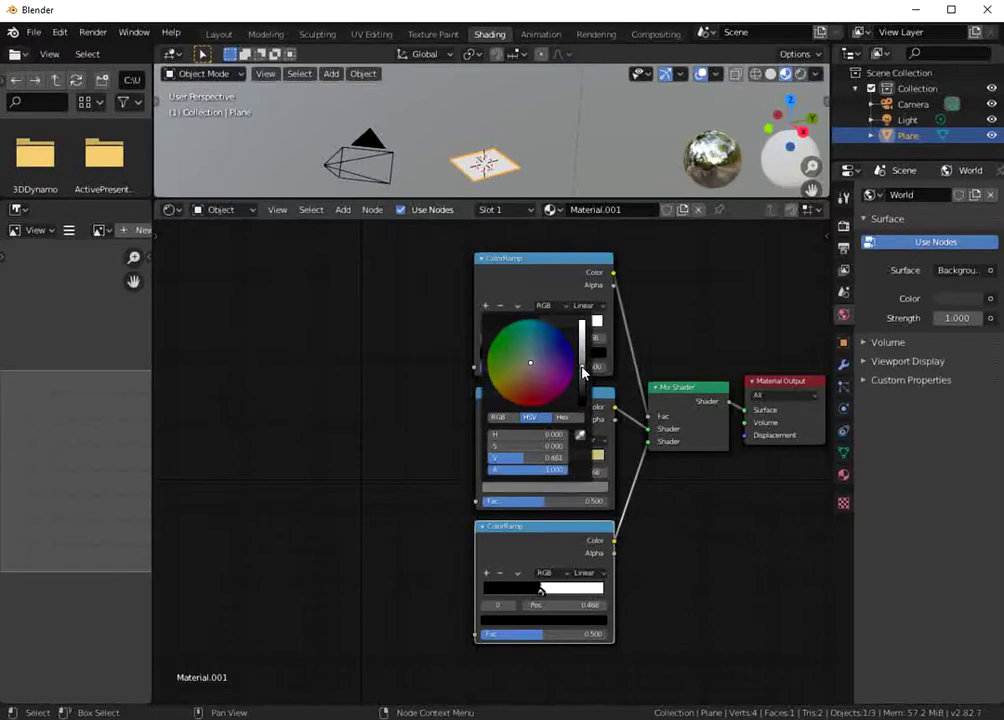
drag(508, 352, 493, 347)
drag(583, 366, 583, 378)
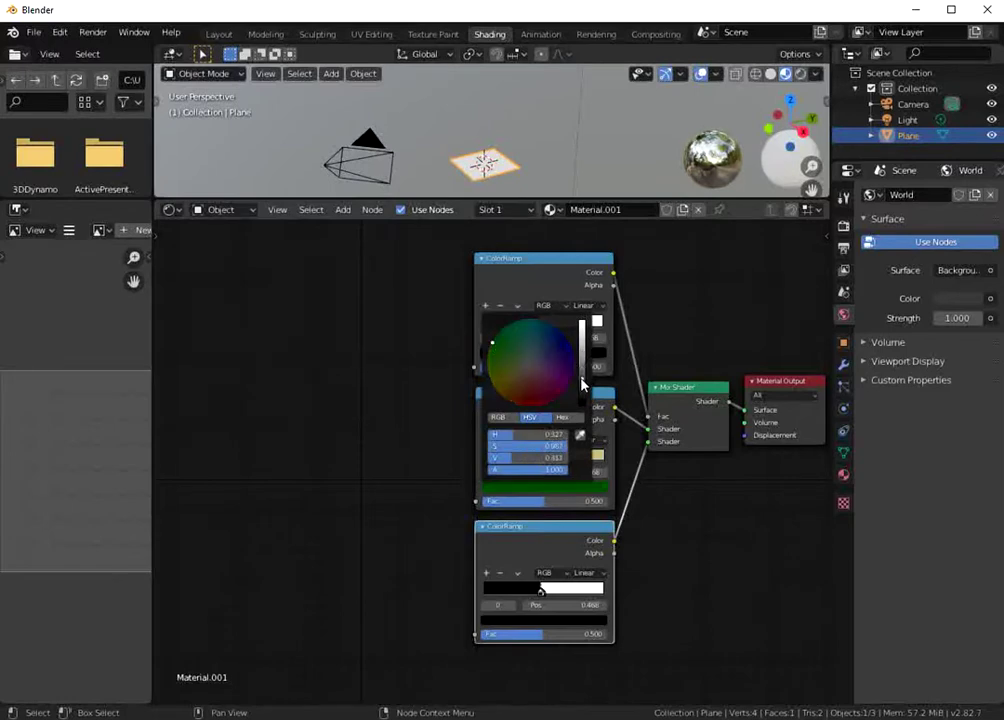
click(489, 352)
mouse_move(488, 352)
mouse_down()
mouse_move(518, 345)
mouse_move(491, 350)
mouse_move(489, 361)
mouse_up()
drag(584, 386, 588, 394)
click(498, 358)
drag(499, 360, 507, 353)
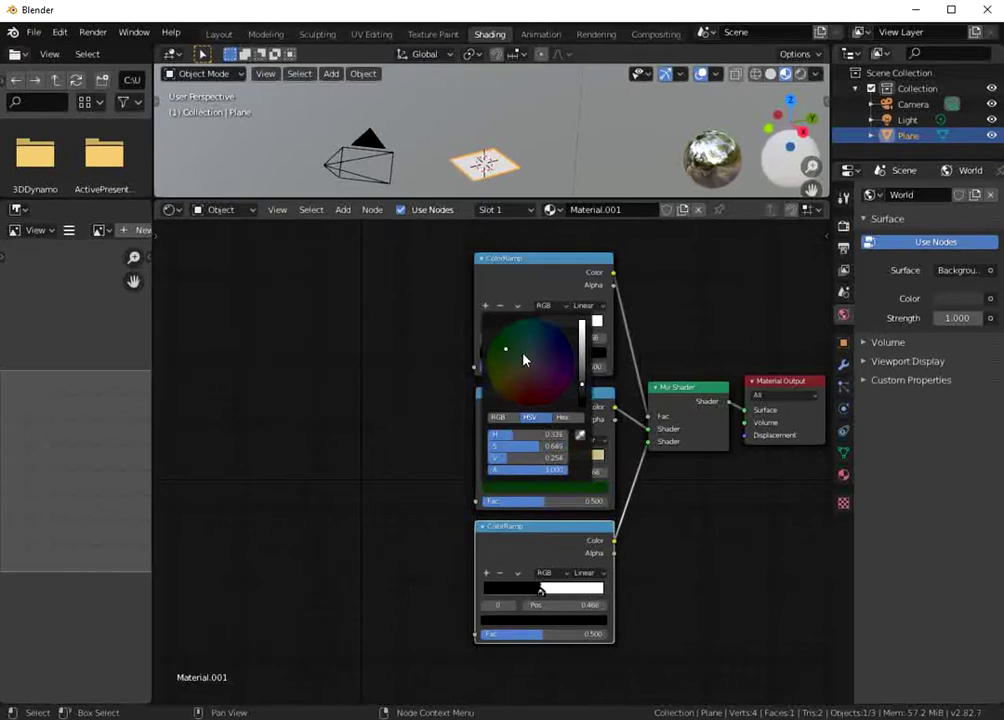
drag(584, 386, 586, 393)
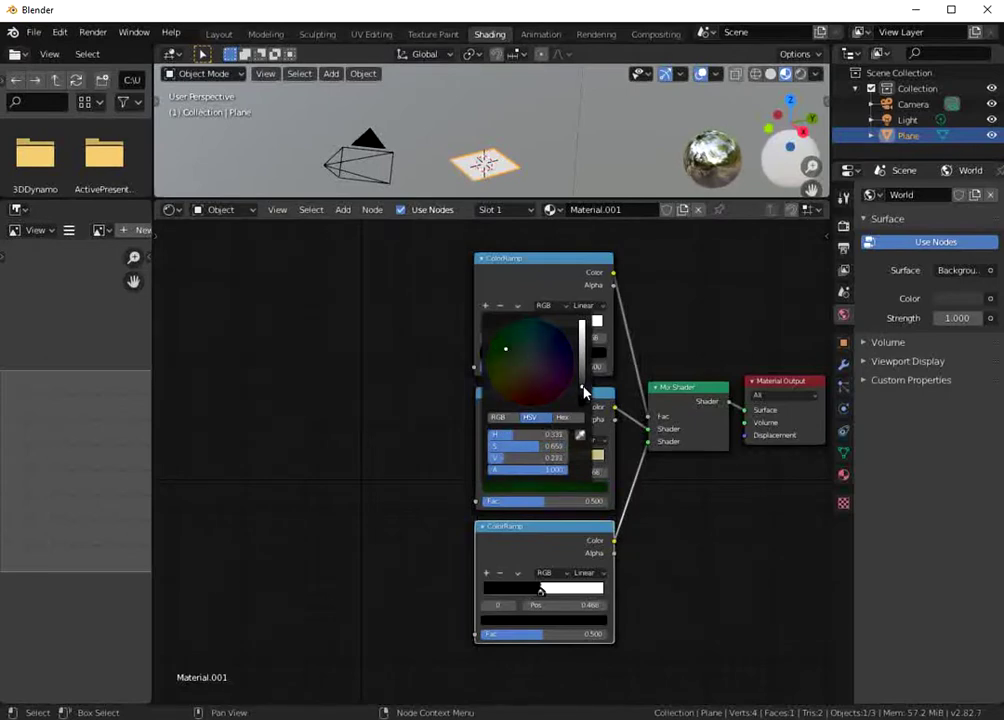
mouse_move(507, 360)
mouse_down()
mouse_move(482, 365)
mouse_move(493, 371)
mouse_up()
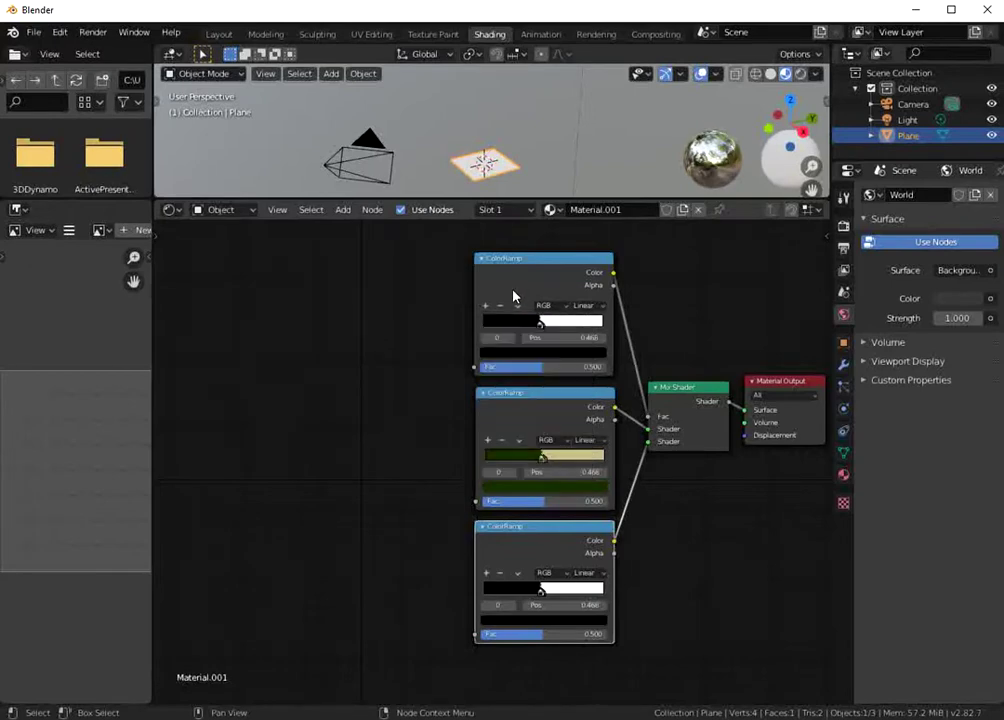
Step: Set the bottom ColorRamp's white stop to a dark brown
click(541, 590)
click(565, 621)
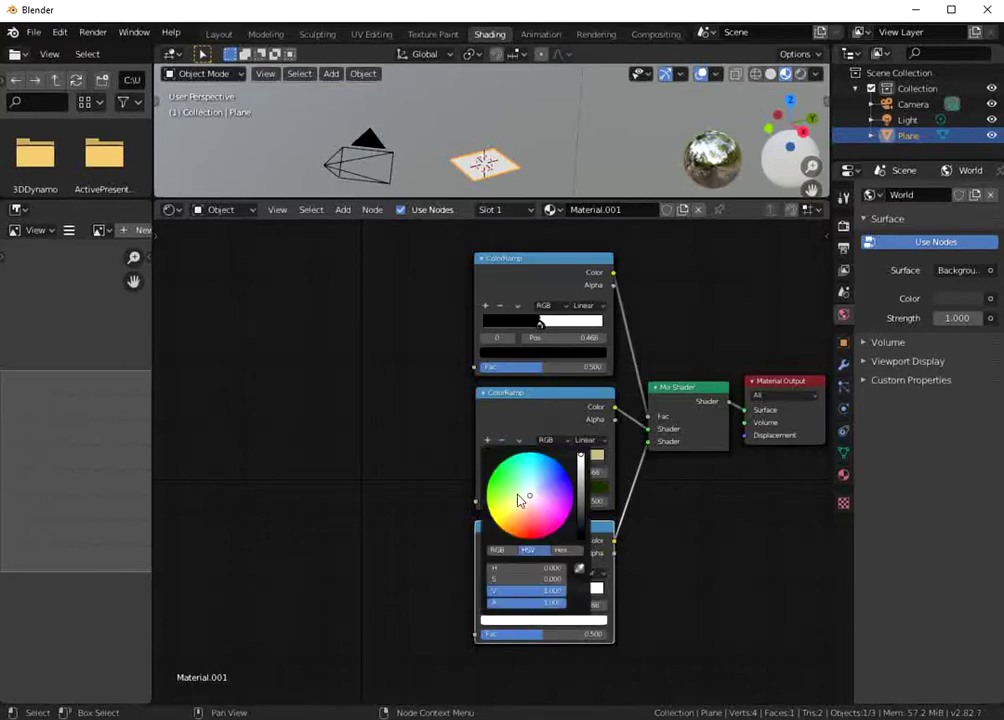
click(510, 527)
drag(510, 527, 504, 540)
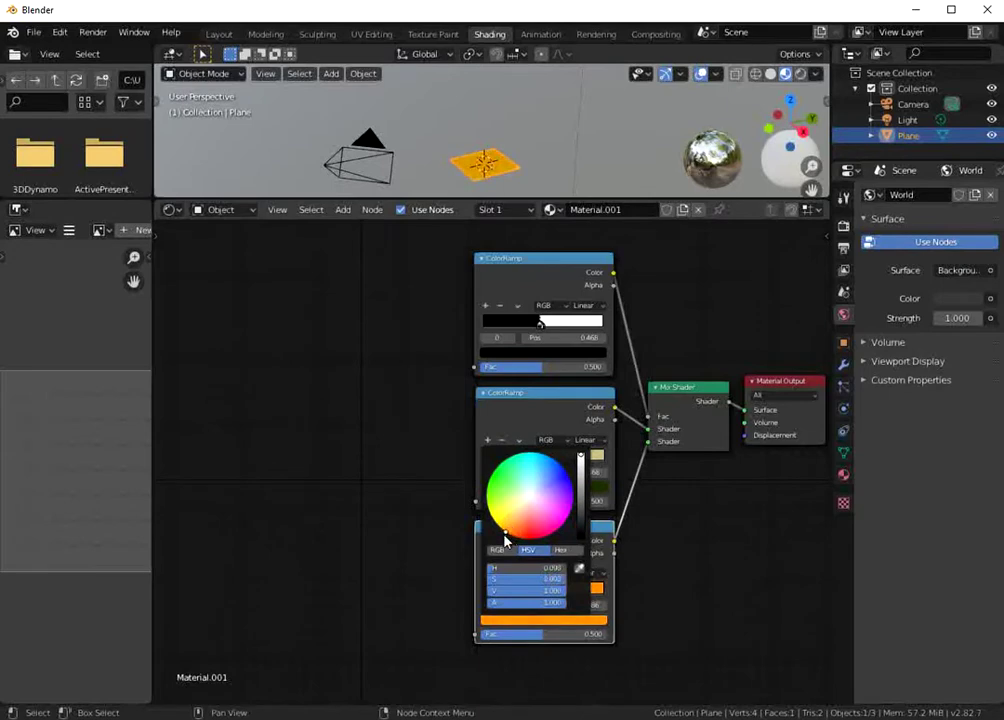
click(580, 525)
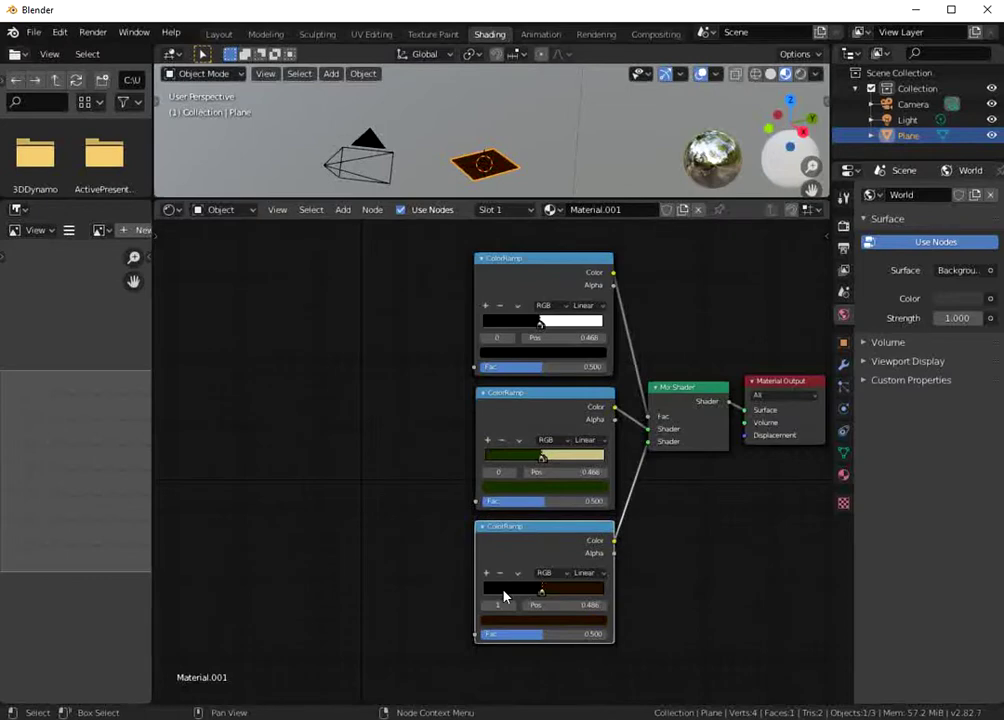
Step: Lift the bottom ColorRamp's black stop slightly to a near-black tone
click(504, 590)
click(556, 621)
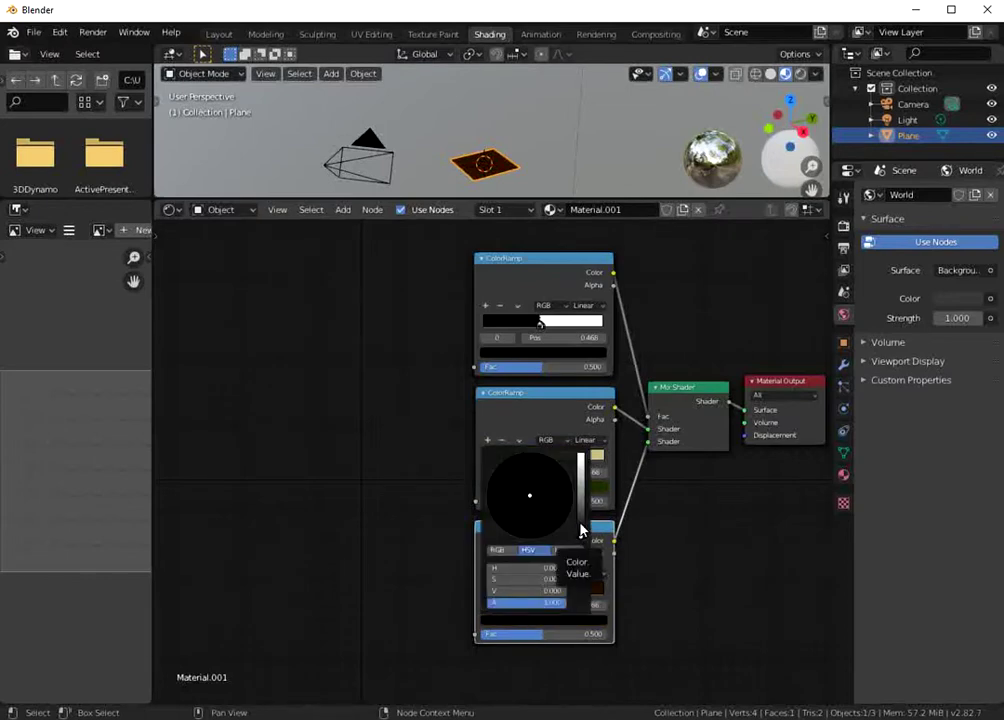
drag(580, 531, 582, 540)
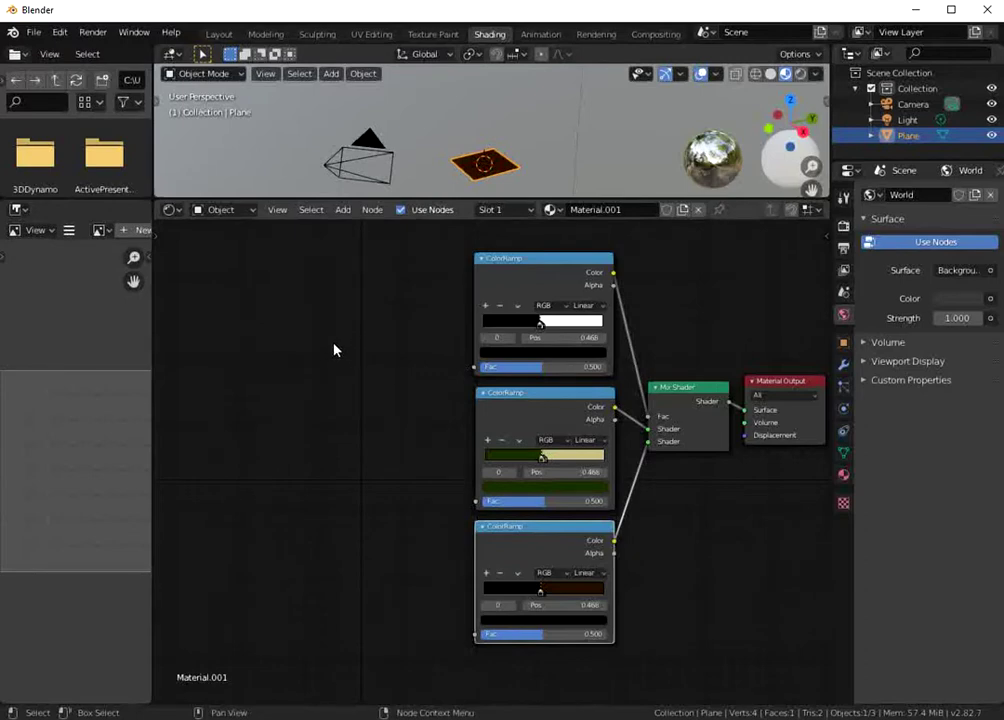
Step: Add a Noise Texture node at the upper left of the node tree
key(shift+a)
click(325, 287)
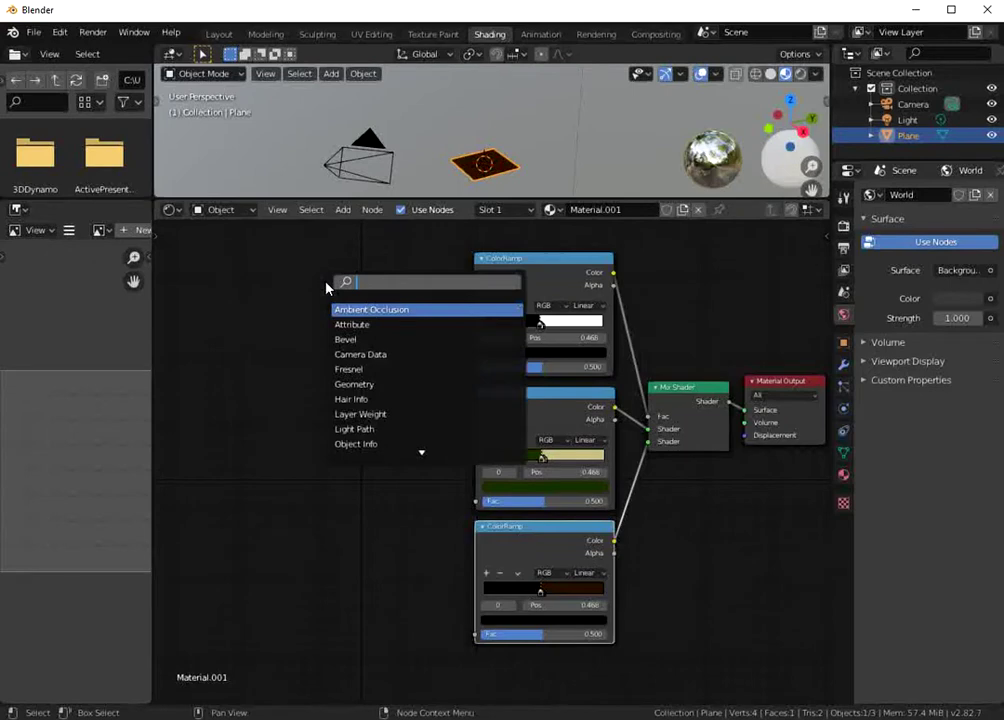
text(Noise)
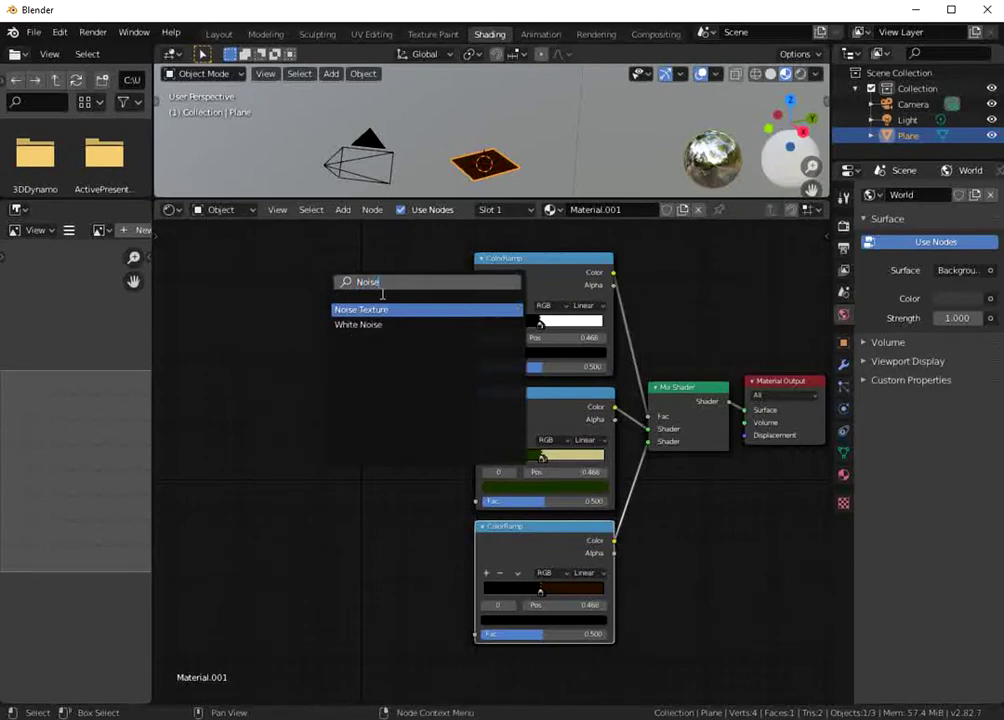
click(381, 298)
click(320, 267)
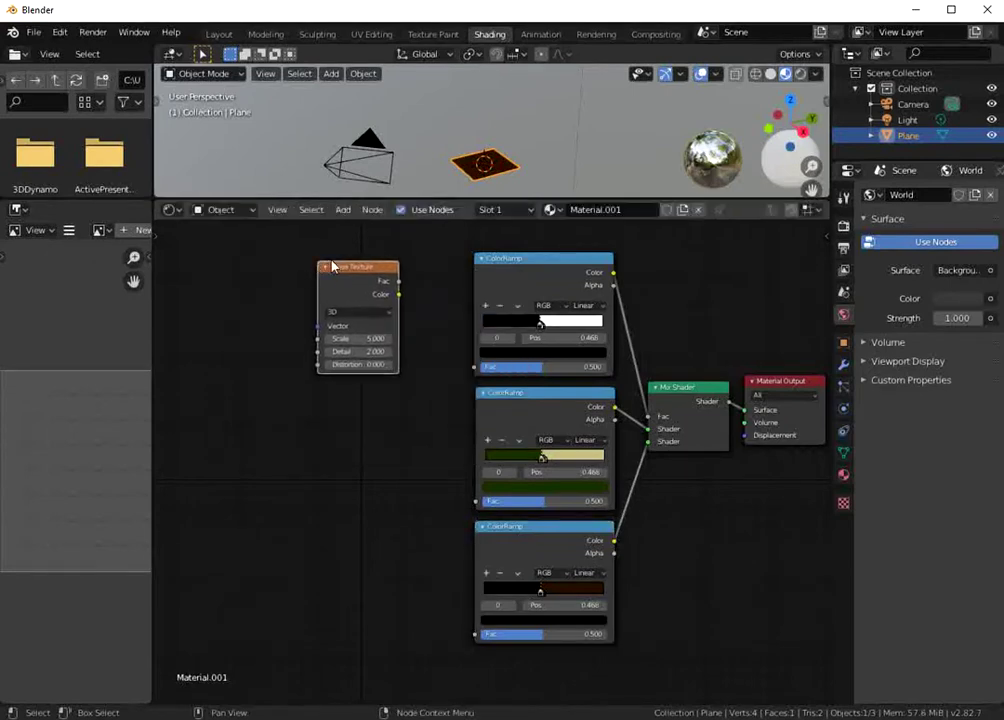
Step: Duplicate the Noise Texture twice, placing copies beside the middle and bottom ColorRamps
key(g)
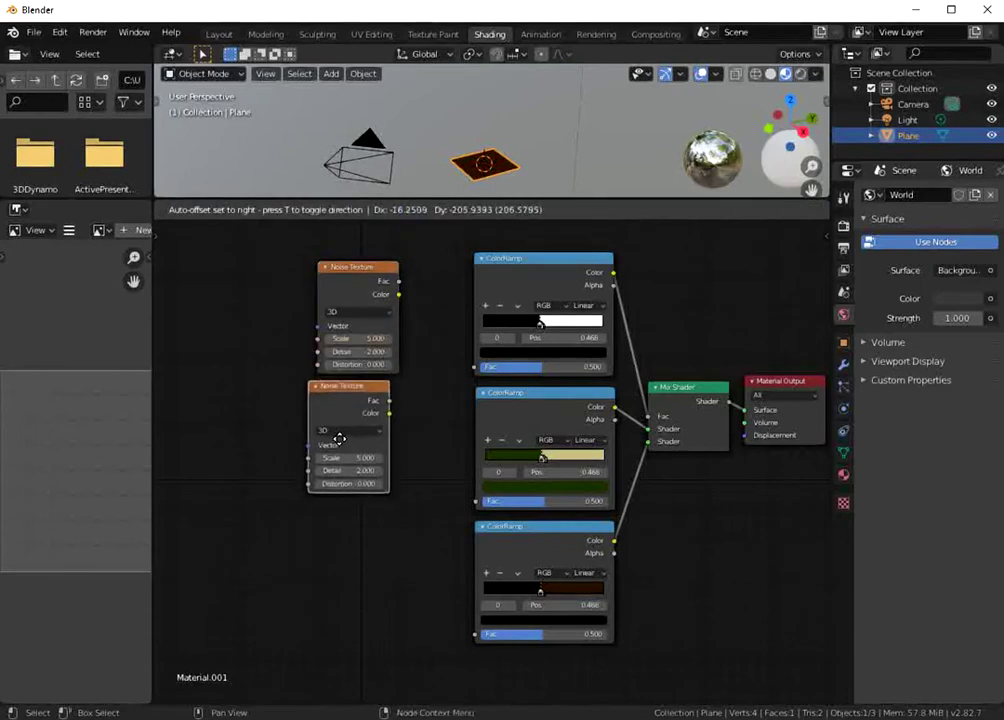
drag(339, 438, 342, 451)
key(shift+d)
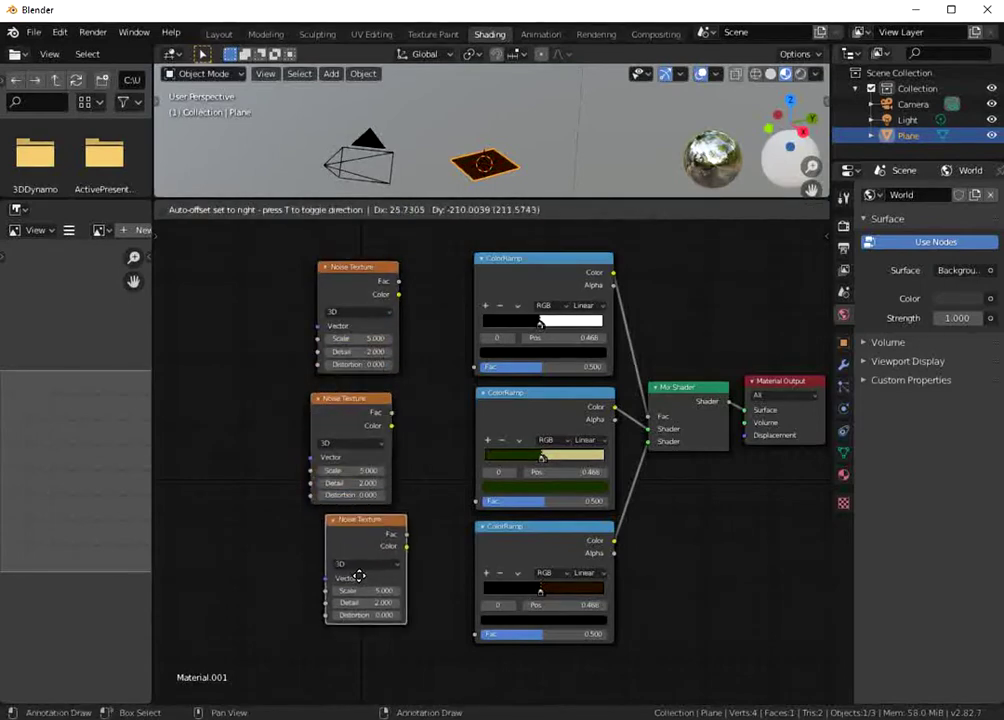
click(342, 592)
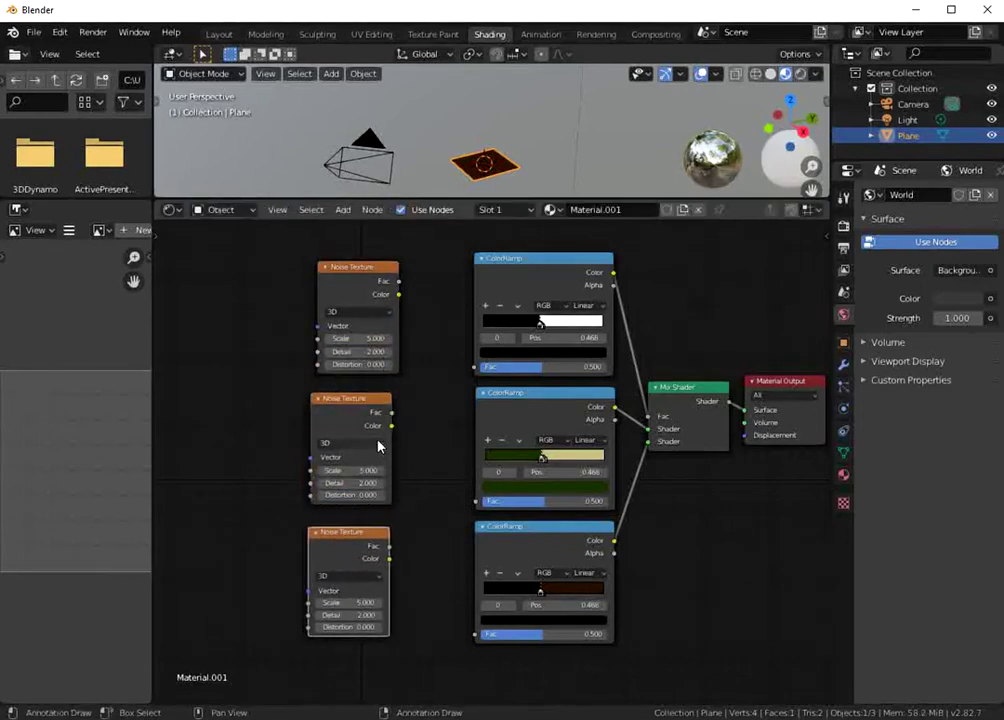
Step: Connect the top, middle and bottom Noise Texture Colors to their adjacent ColorRamp Fac inputs
drag(398, 296, 475, 367)
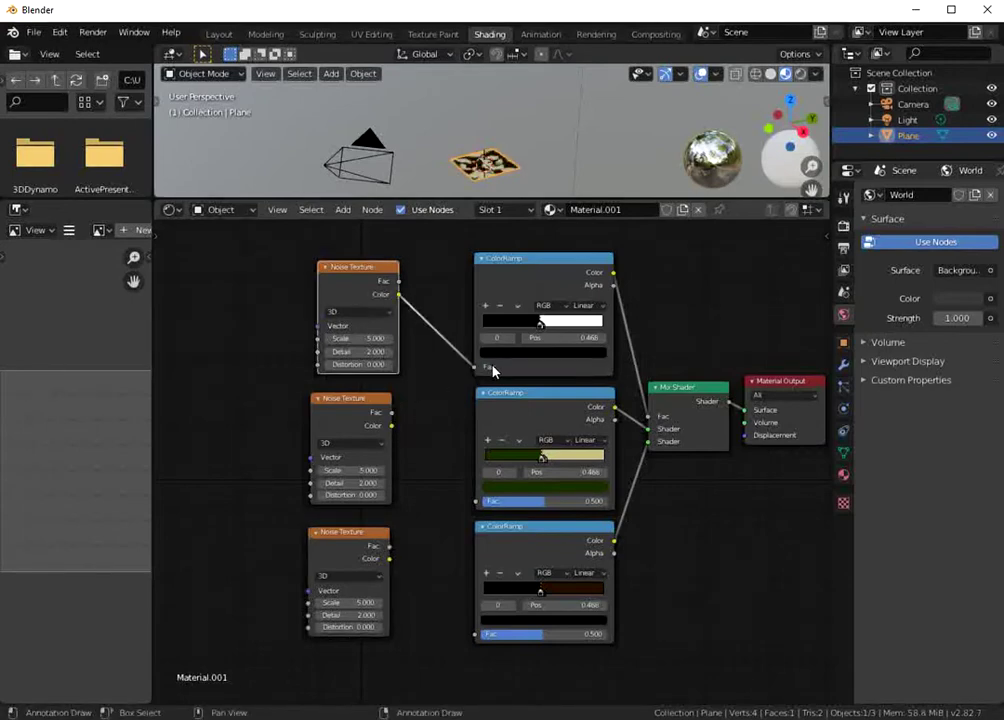
drag(391, 426, 480, 505)
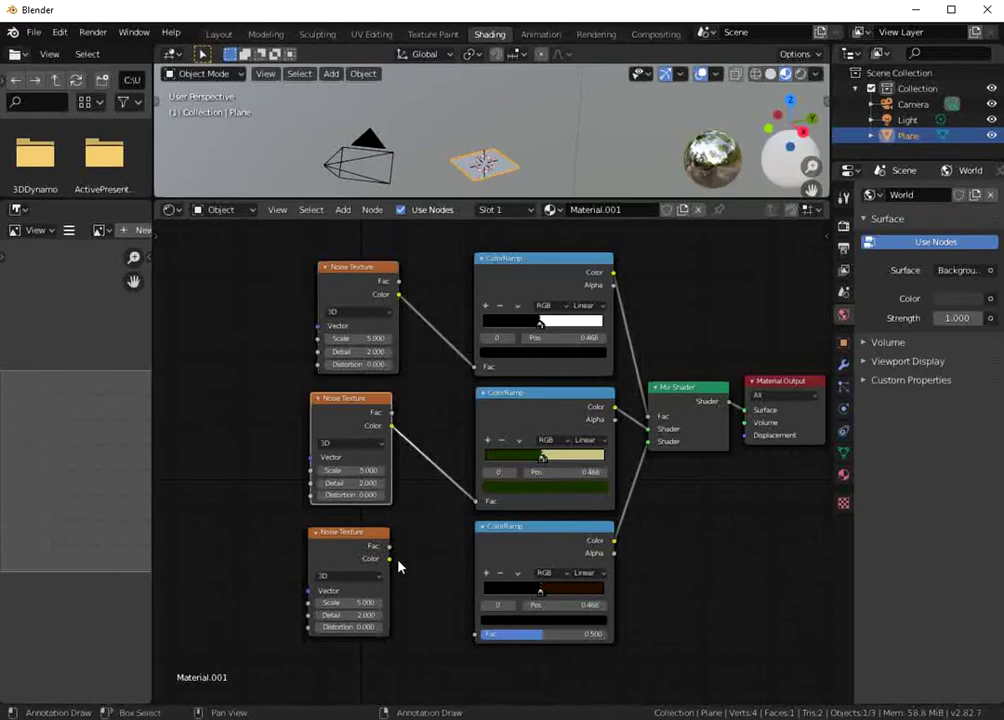
drag(389, 558, 477, 636)
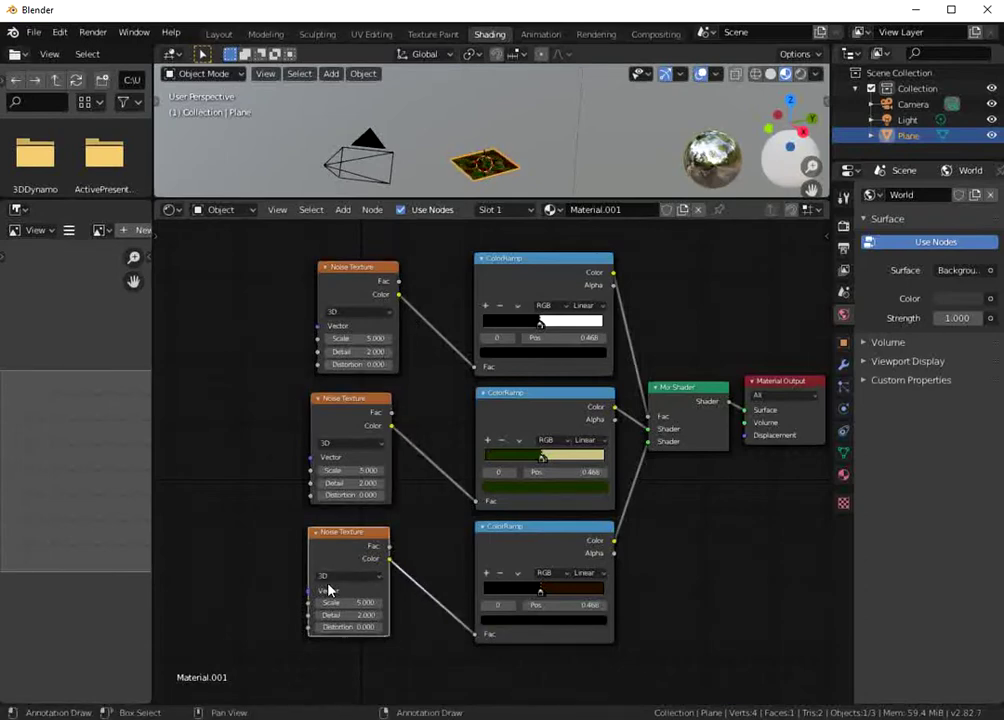
Step: Set Detail to 0 on the bottom, middle and top Noise Textures
click(366, 615)
text(0)
key(Return)
click(360, 484)
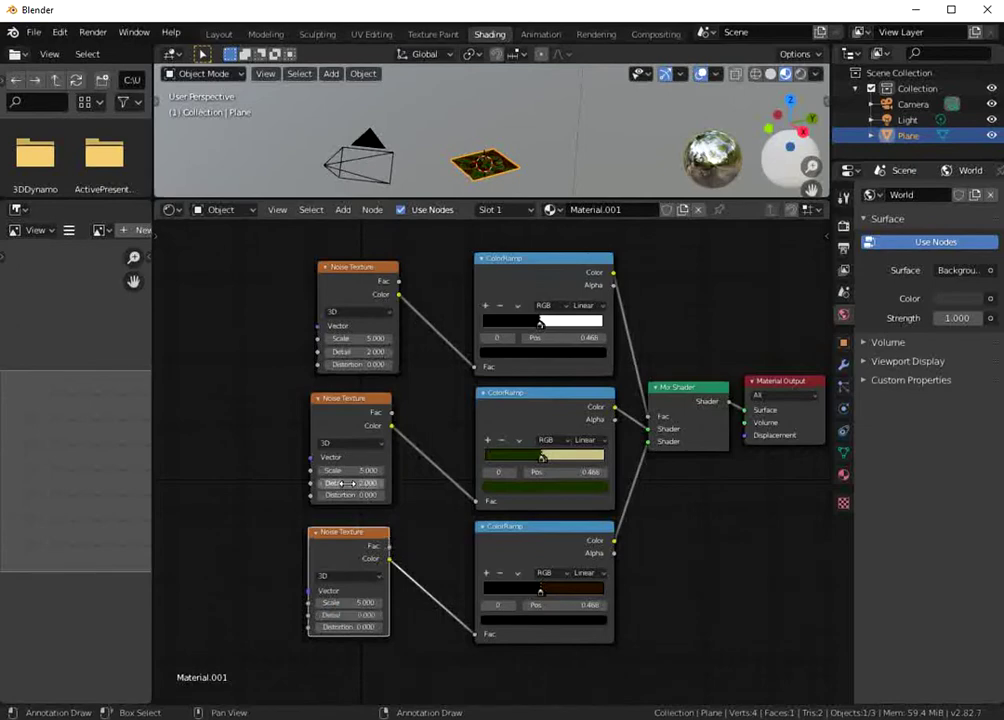
text(0)
key(Return)
click(362, 352)
text(0)
key(Return)
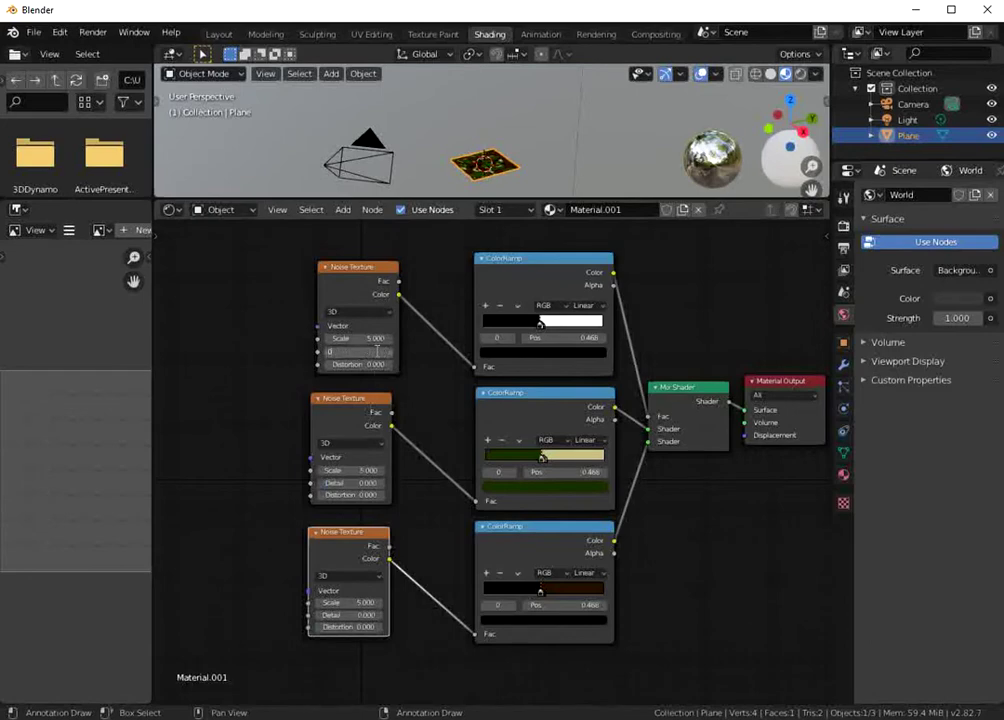
Step: Keep the bottom noise Scale at 5, set the middle to 10 and the top to 12
click(357, 603)
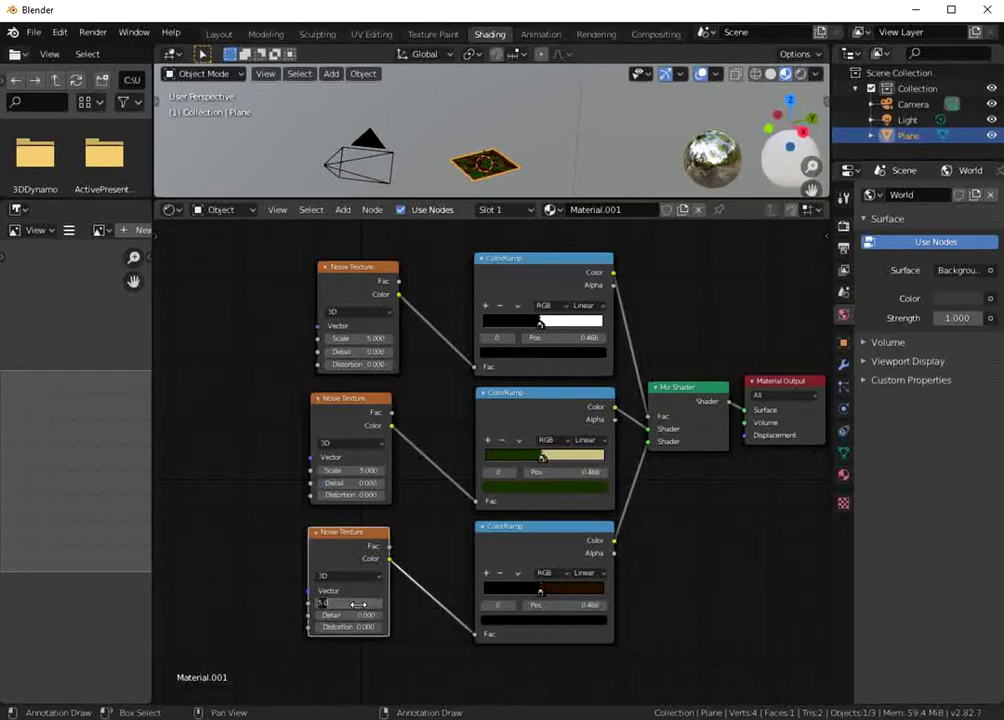
key(Return)
click(369, 469)
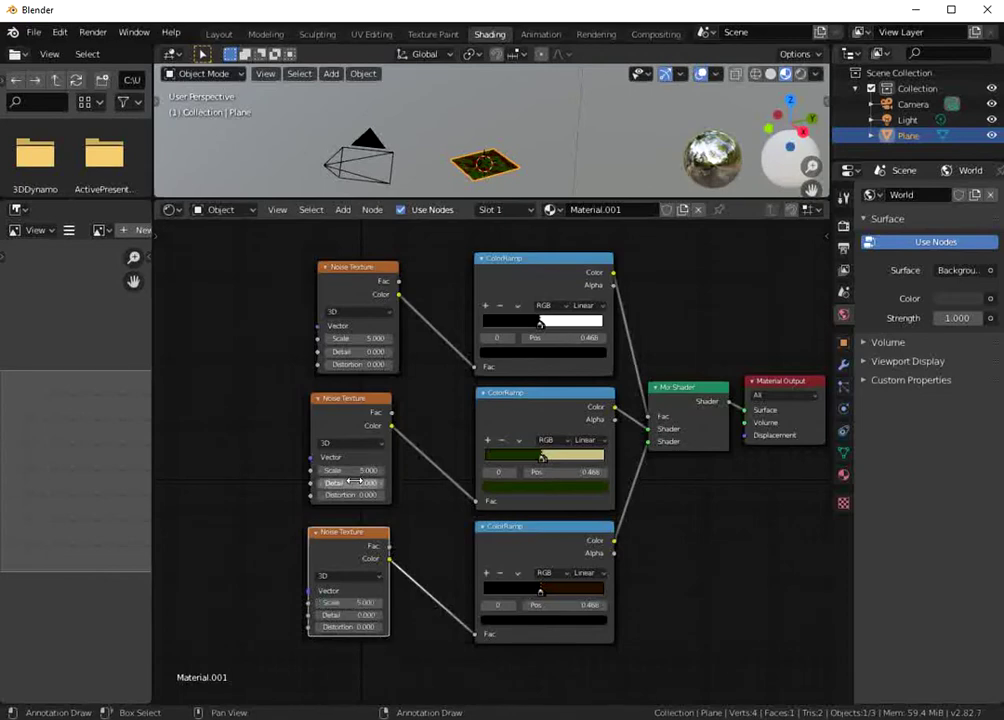
text(10)
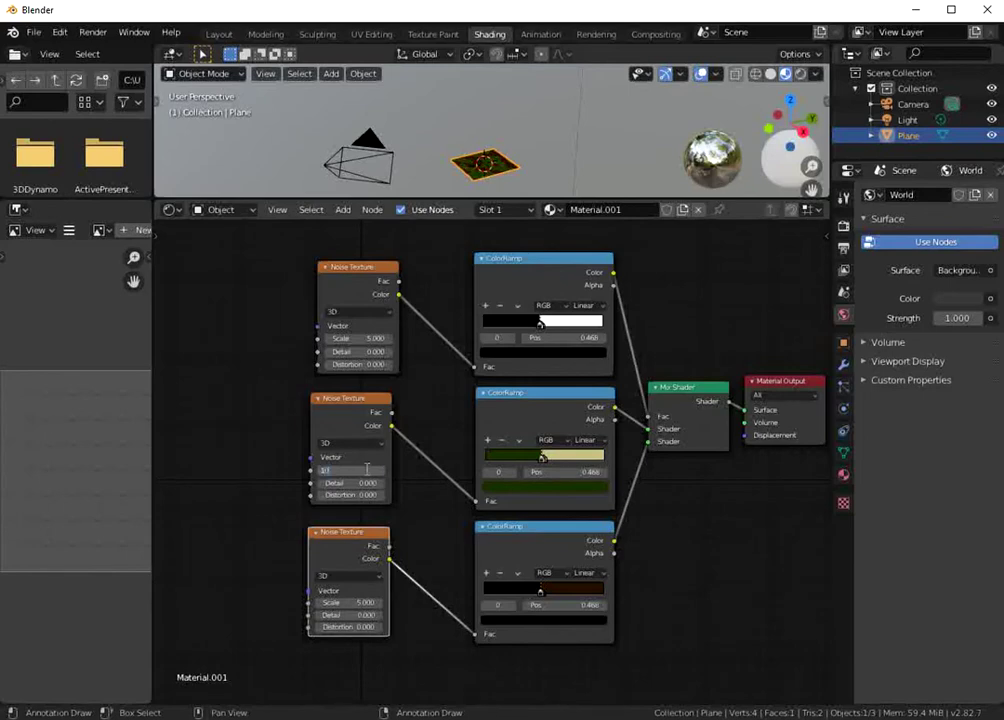
key(Return)
click(372, 338)
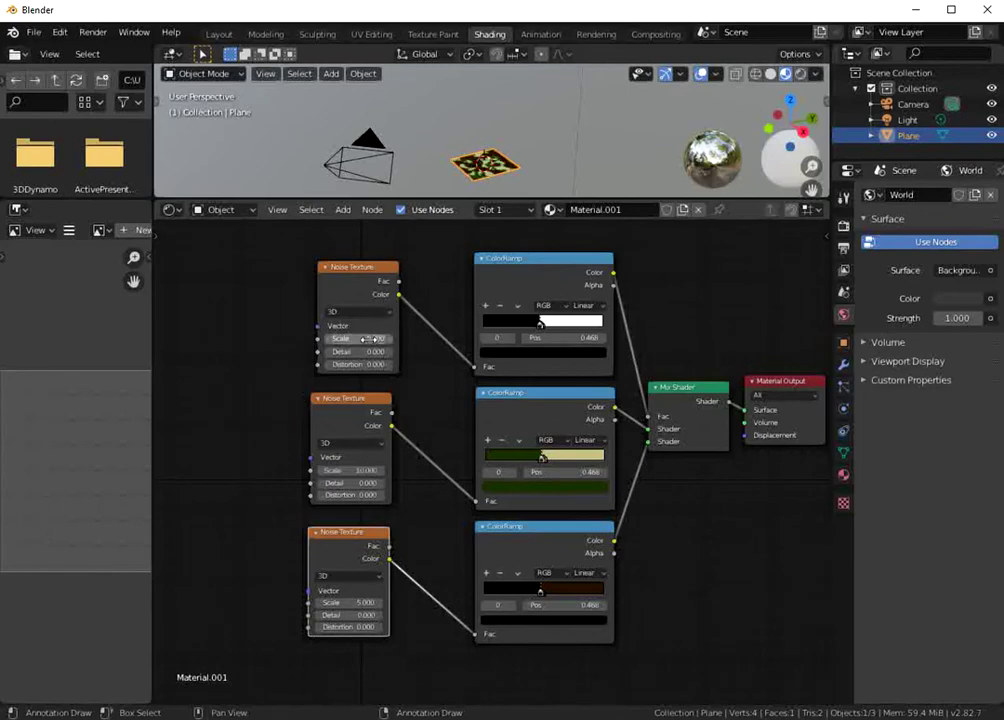
text(12)
key(Return)
click(553, 114)
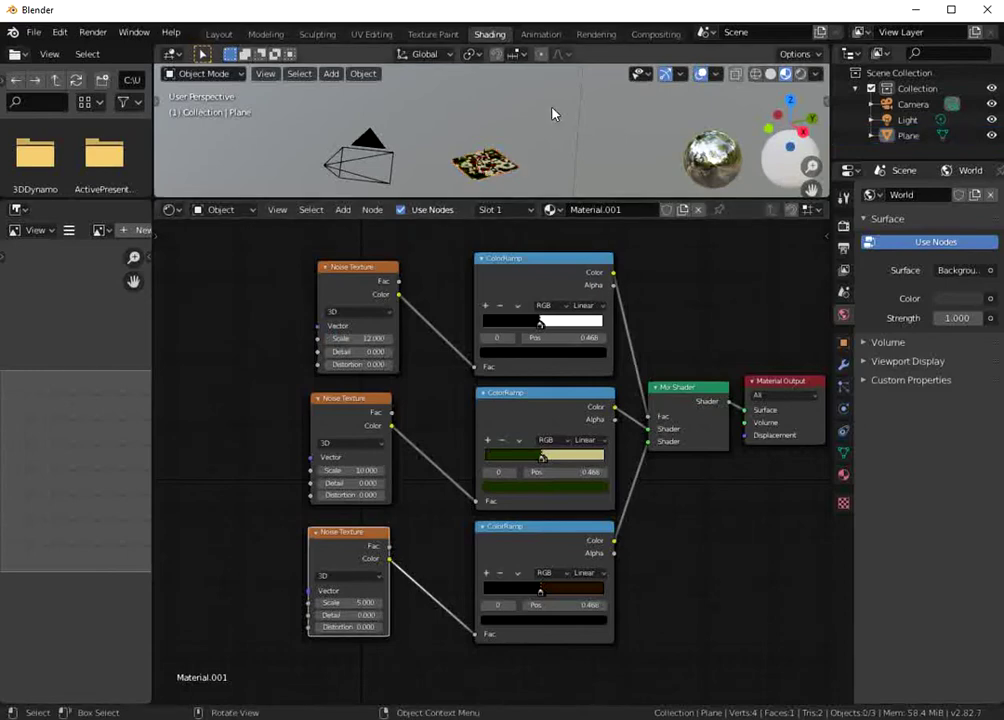
Step: Inspect the camouflage plane from camera and top views, then resize panels to show all nodes
key(KP_0)
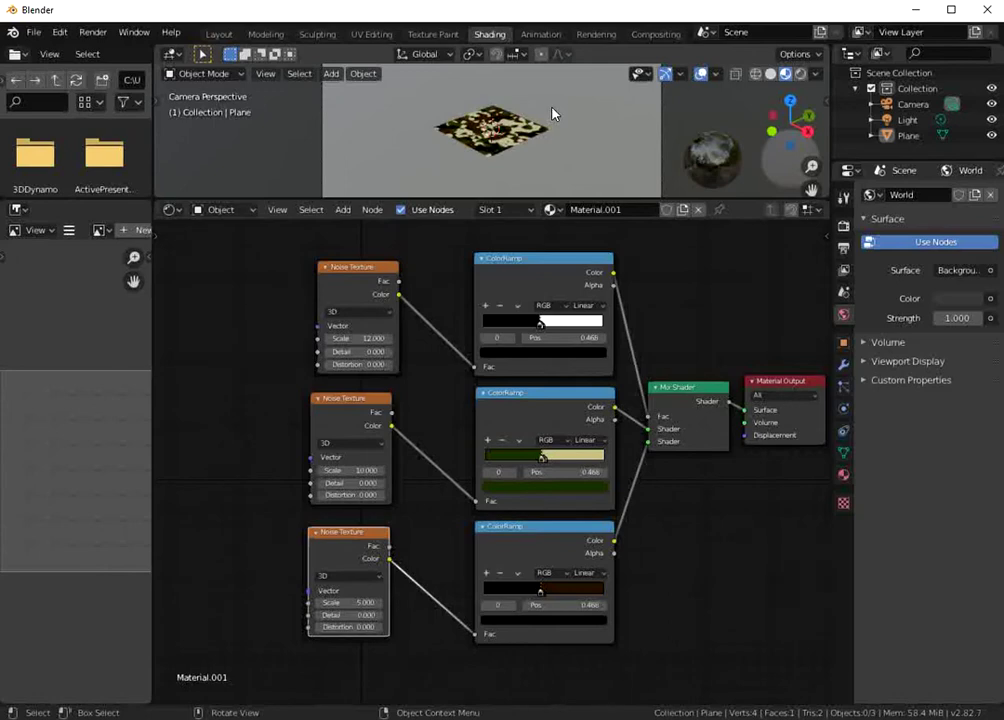
key(KP_7)
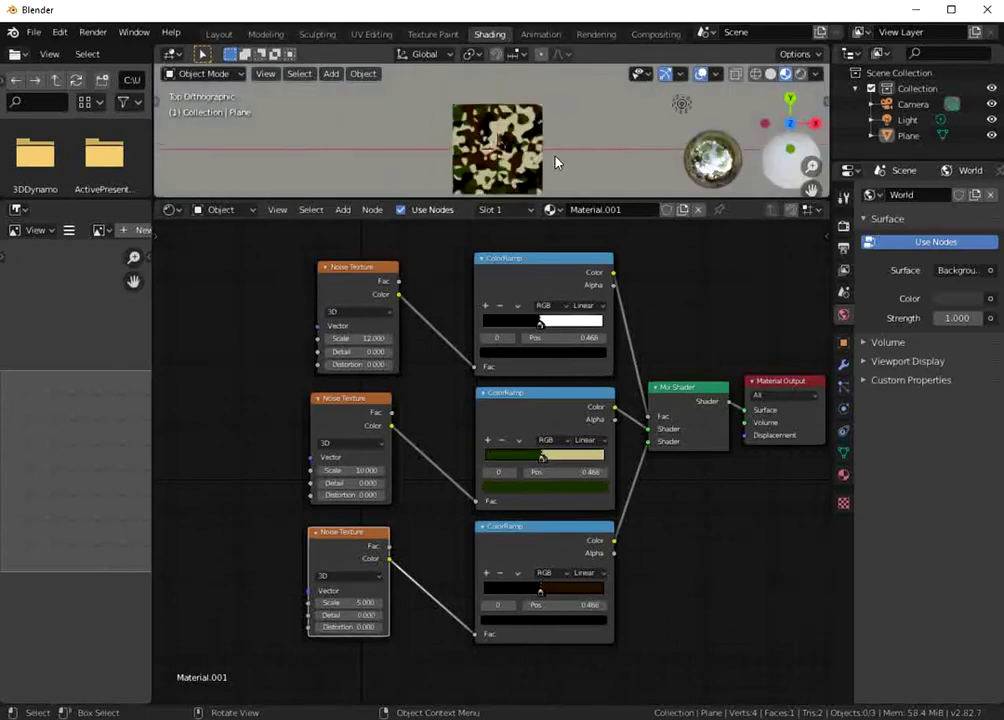
scroll(557, 162, up, 4)
drag(597, 200, 600, 309)
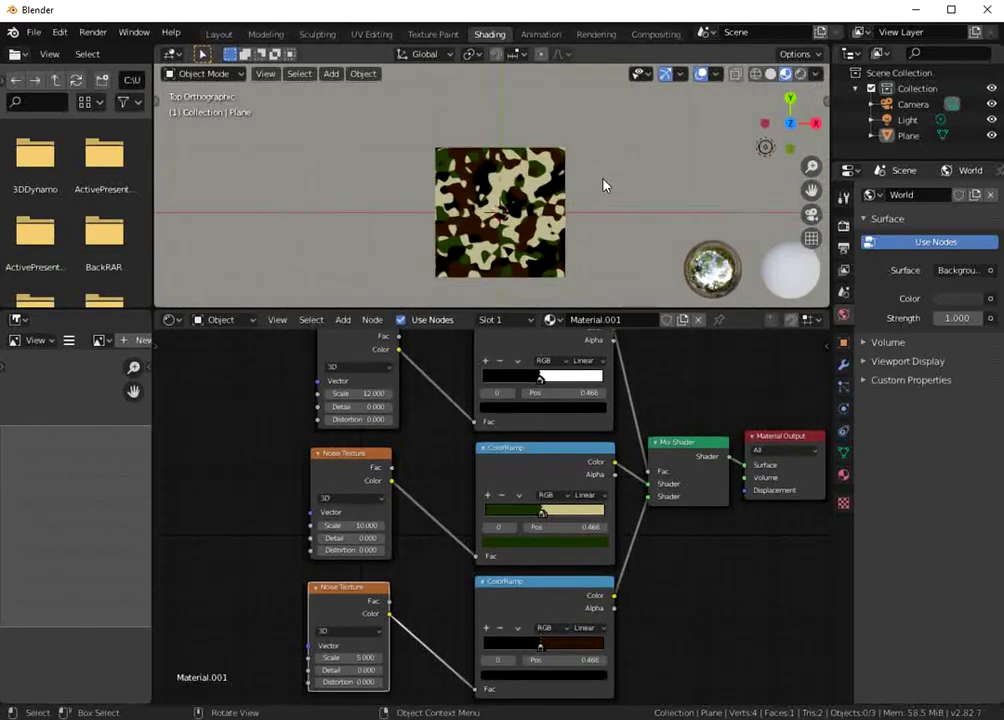
middle_drag(601, 184, 528, 203)
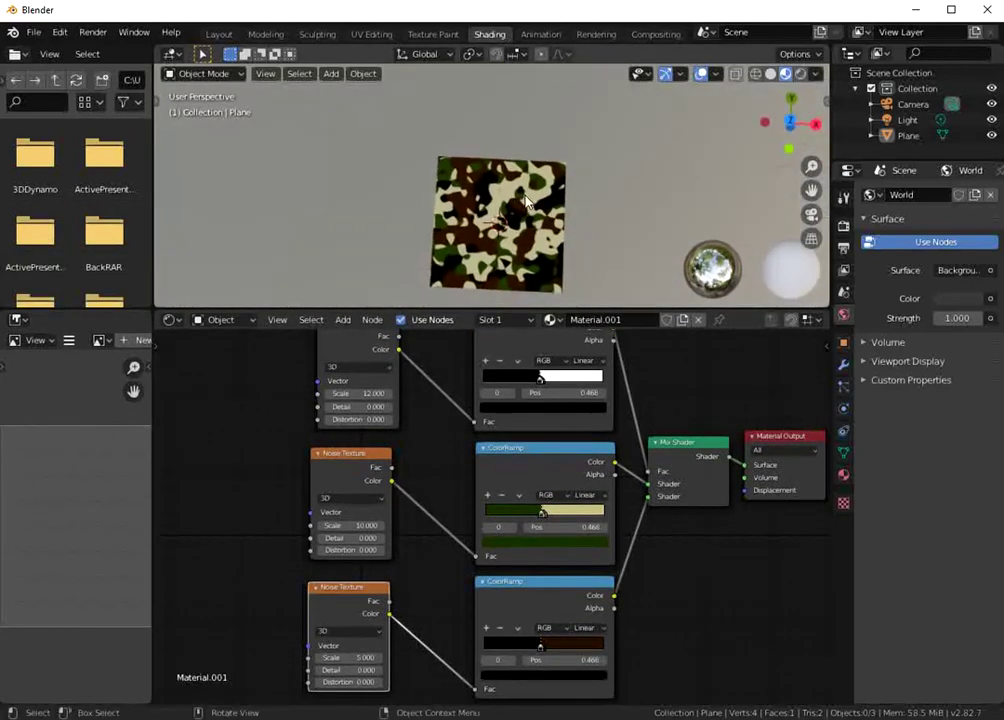
key(KP_7)
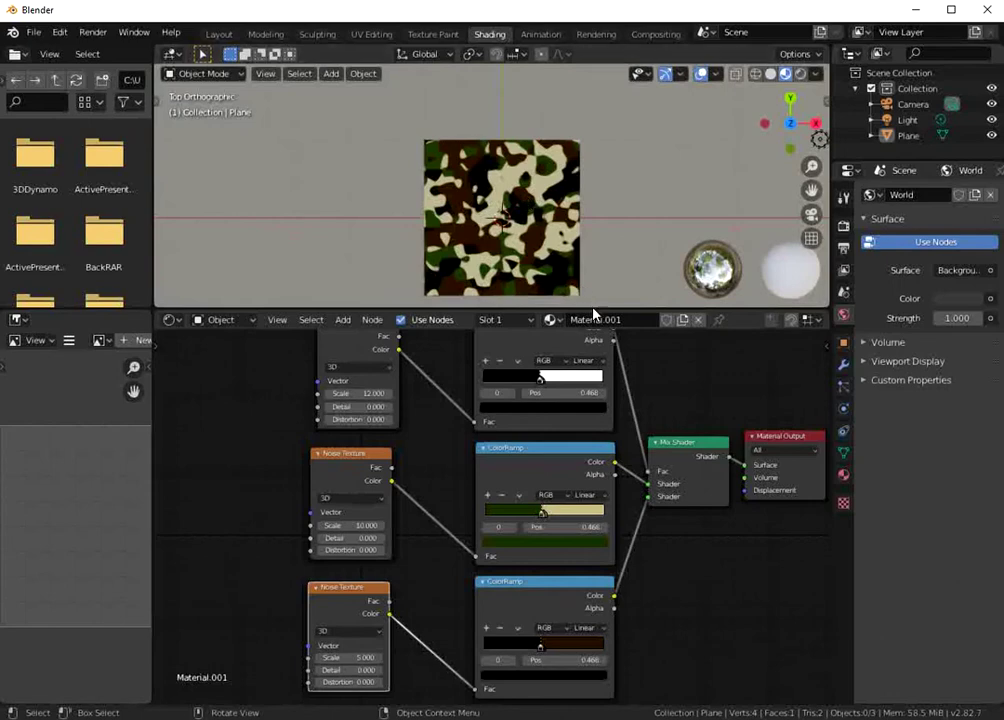
drag(593, 308, 581, 366)
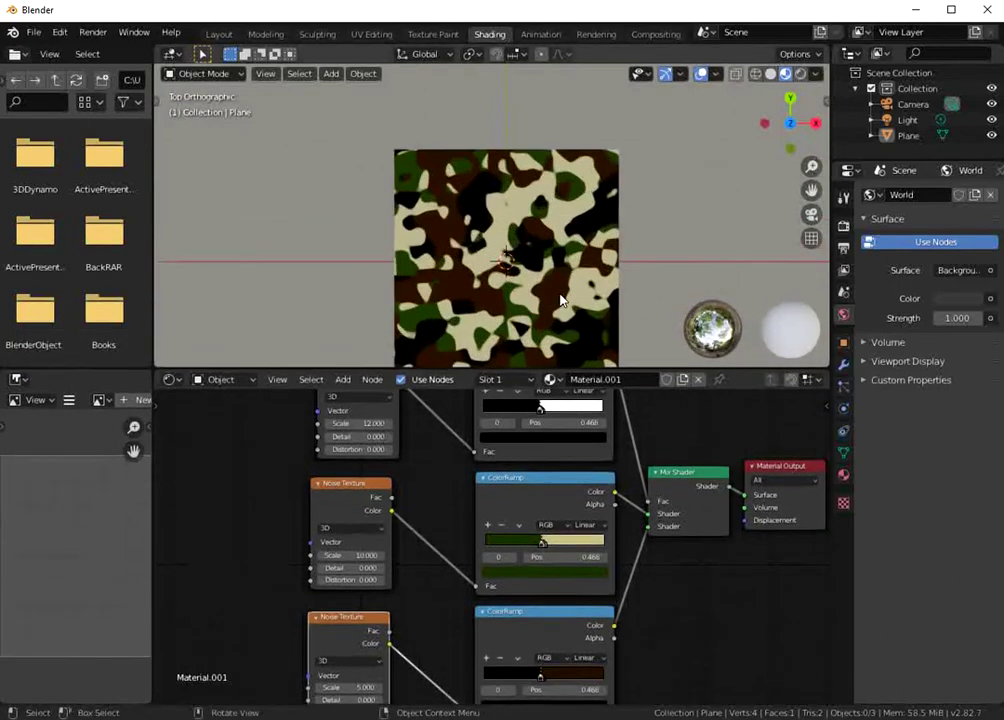
scroll(561, 300, down, 4)
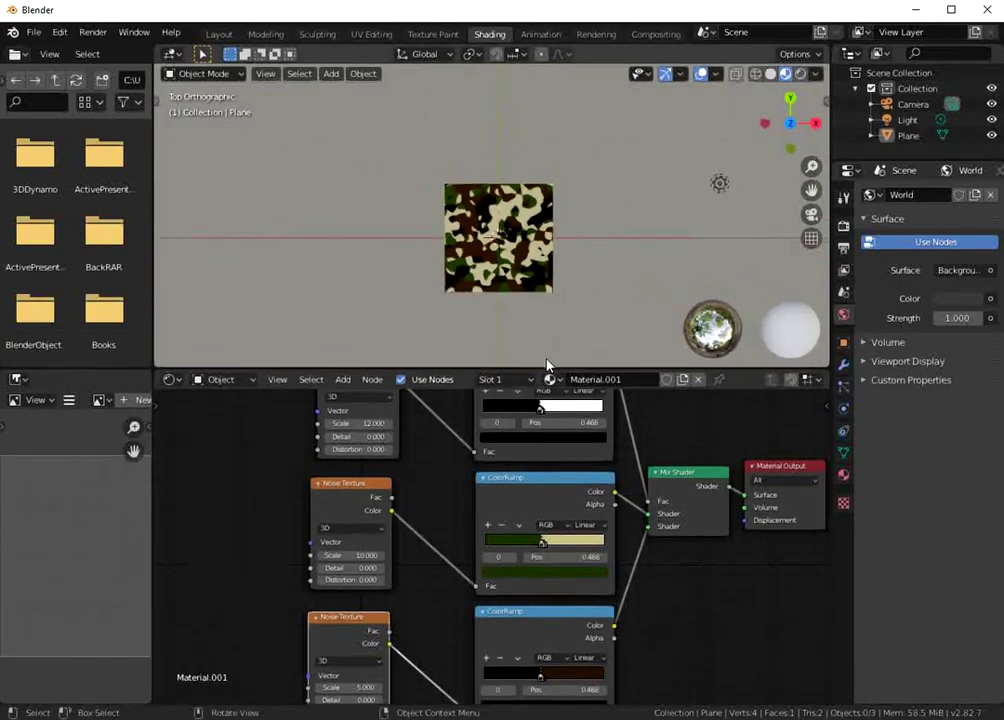
drag(540, 372, 545, 163)
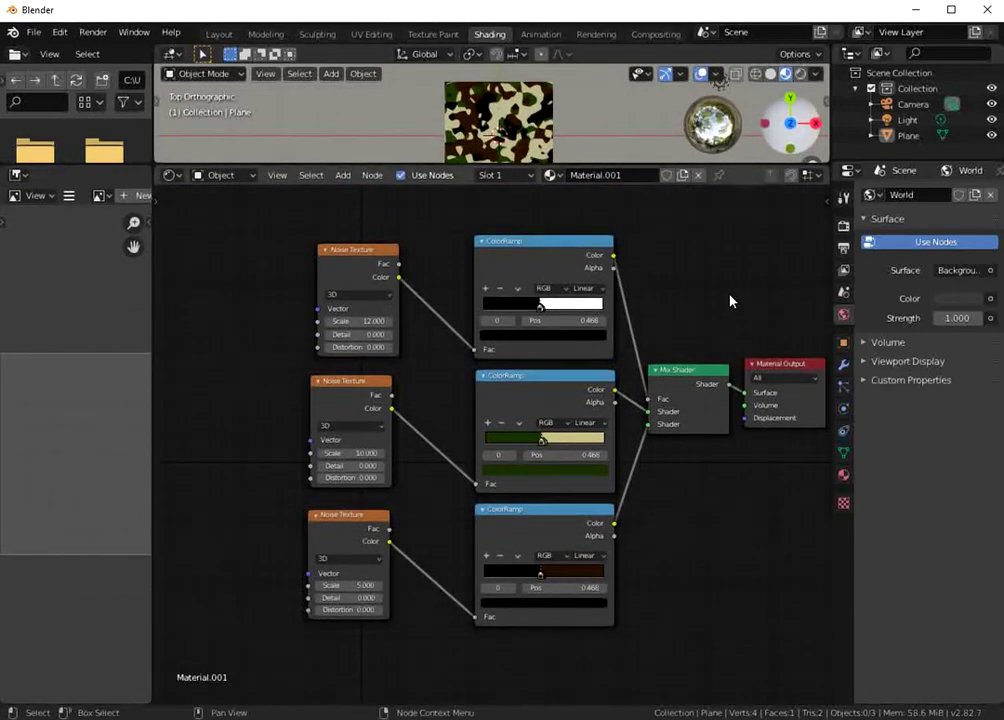